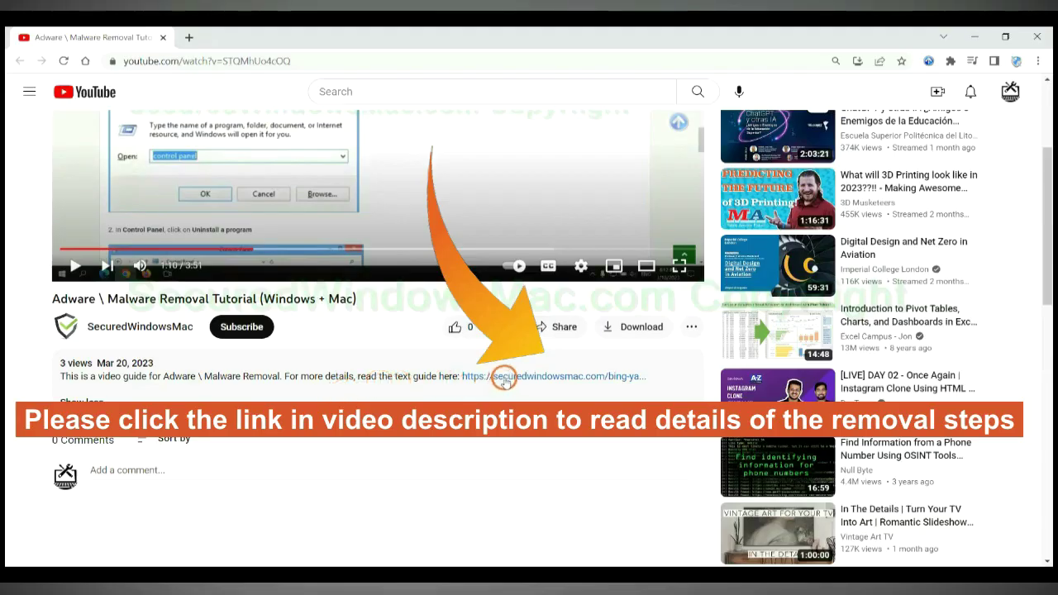
- Open the securedwindowsmac.com text guide linked in the video description and find its Instant Automatic Removal section
{"action": "left_click", "coordinate": [504, 380]}
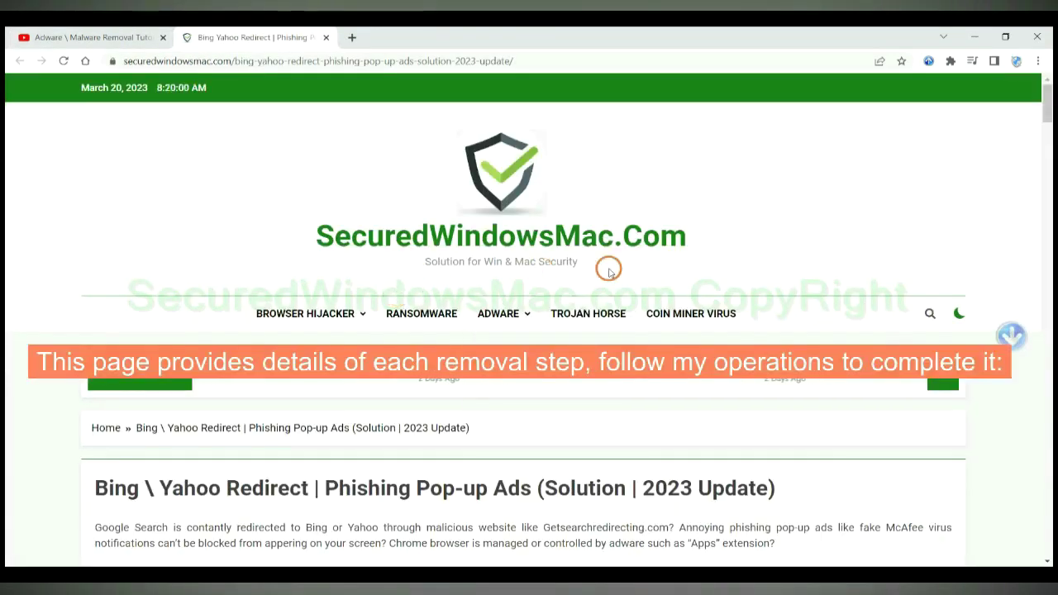
{"action": "scroll", "coordinate": [750, 247], "scroll_direction": "down", "scroll_amount": 10}
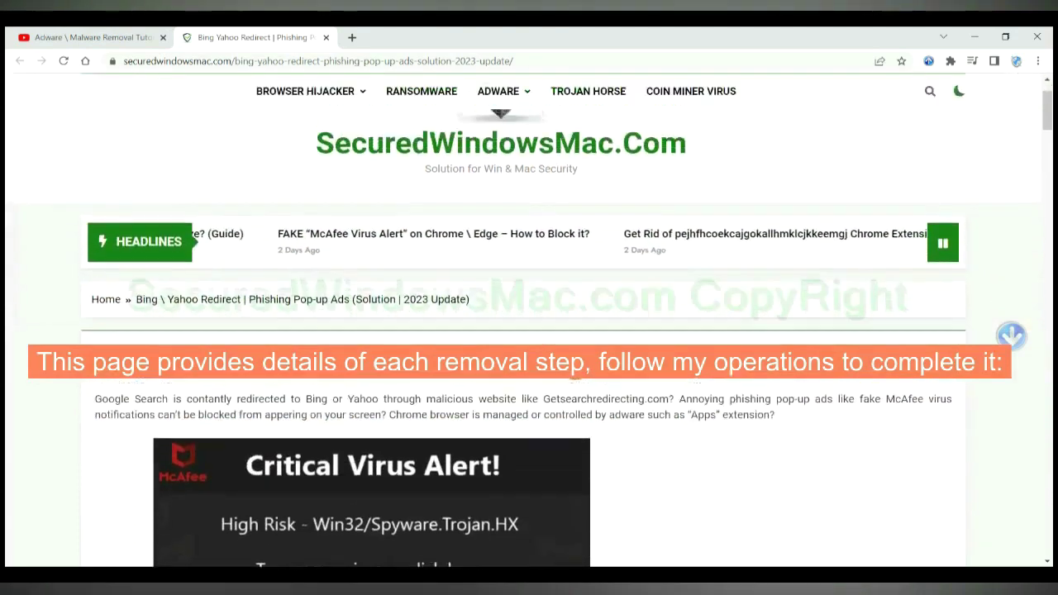
{"action": "scroll", "coordinate": [576, 369], "scroll_direction": "down", "scroll_amount": 5}
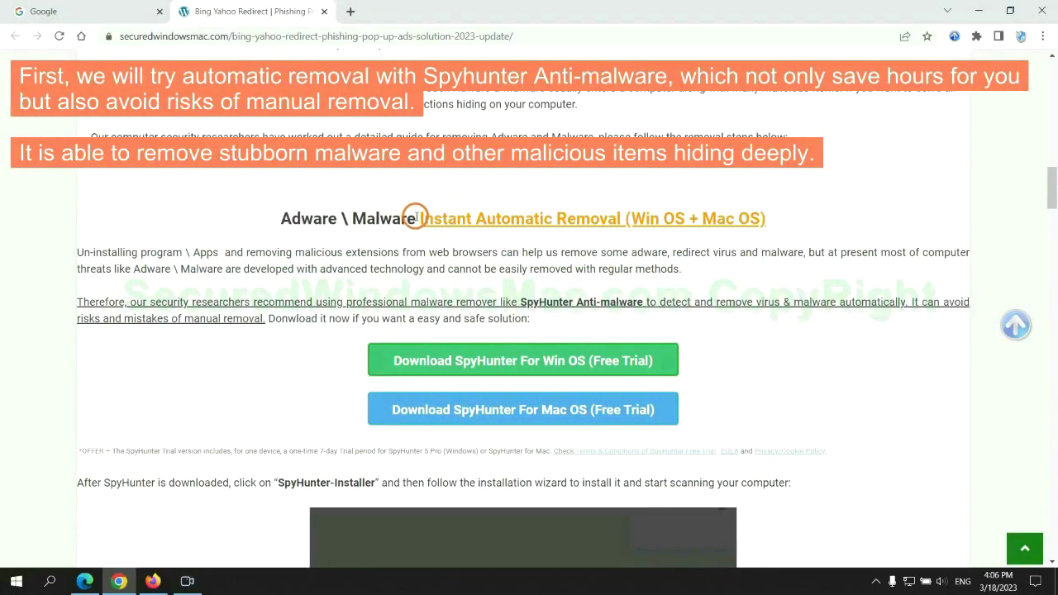
{"action": "left_click_drag", "start_coordinate": [419, 216], "coordinate": [618, 218]}
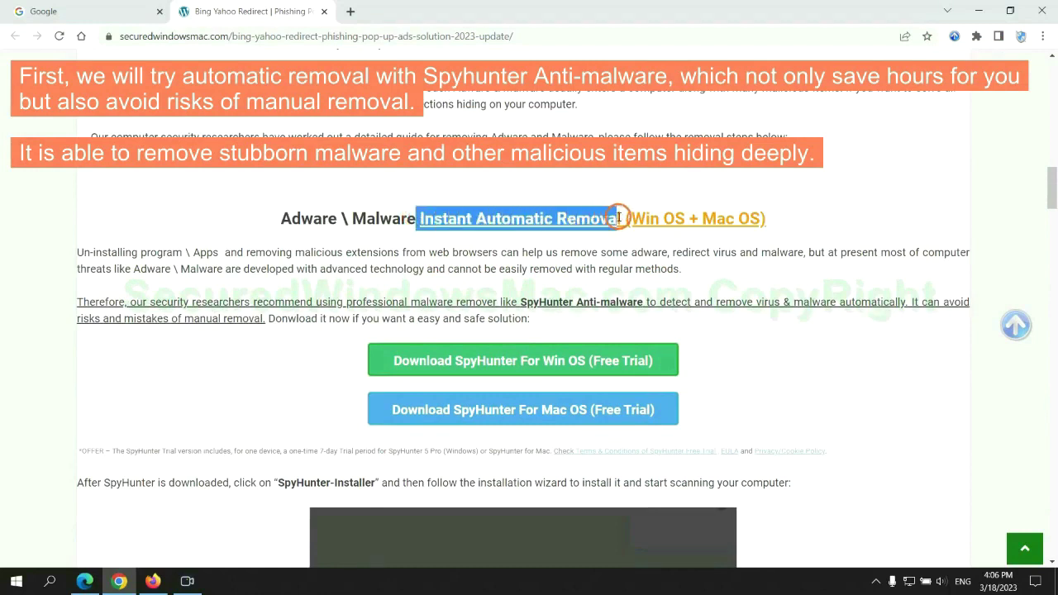
{"action": "left_click", "coordinate": [527, 184]}
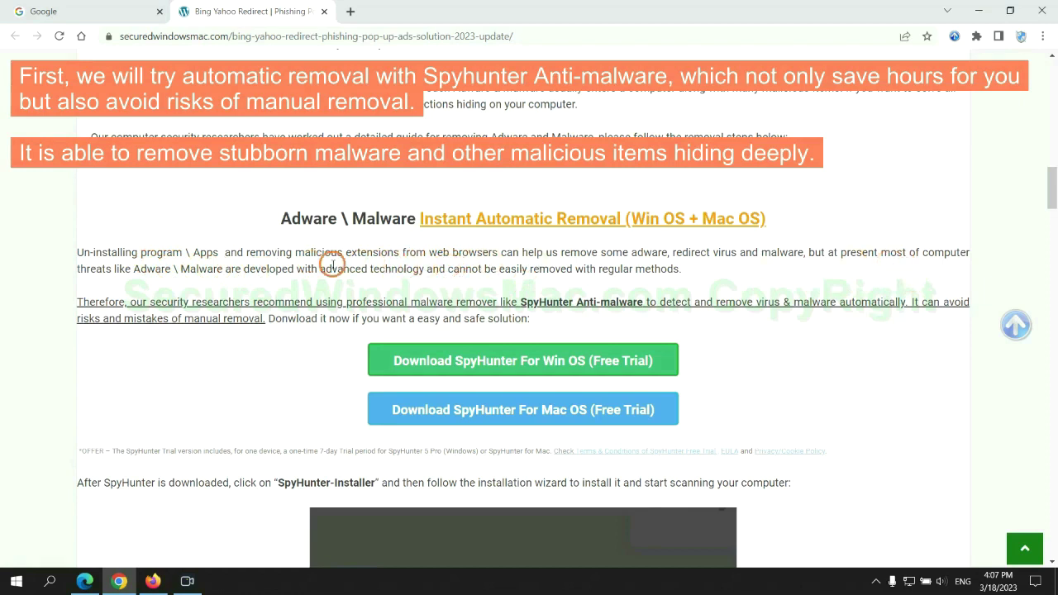
- Download the SpyHunter free trial for Win OS and keep the installer file despite the browser's warning
{"action": "scroll", "coordinate": [524, 292], "scroll_direction": "down", "scroll_amount": 1}
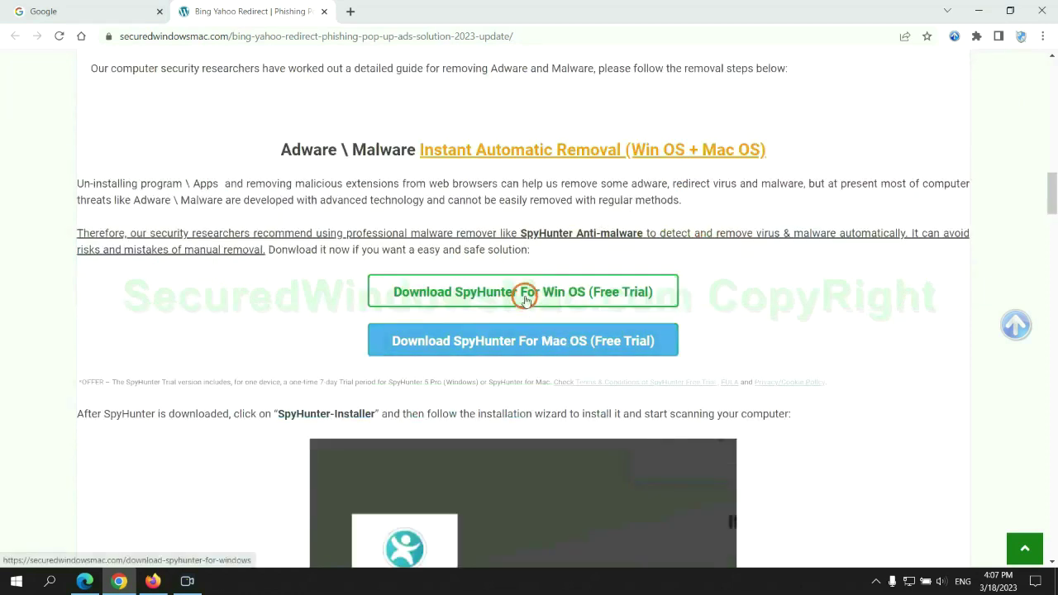
{"action": "scroll", "coordinate": [534, 333], "scroll_direction": "down", "scroll_amount": 1}
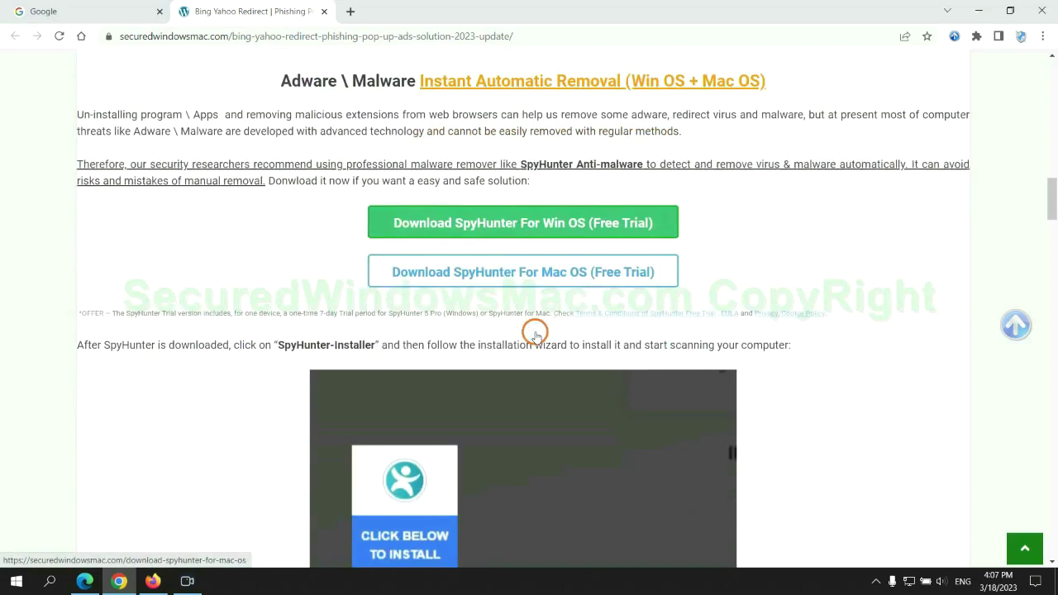
{"action": "scroll", "coordinate": [523, 285], "scroll_direction": "down", "scroll_amount": 1}
{"action": "left_click", "coordinate": [534, 157]}
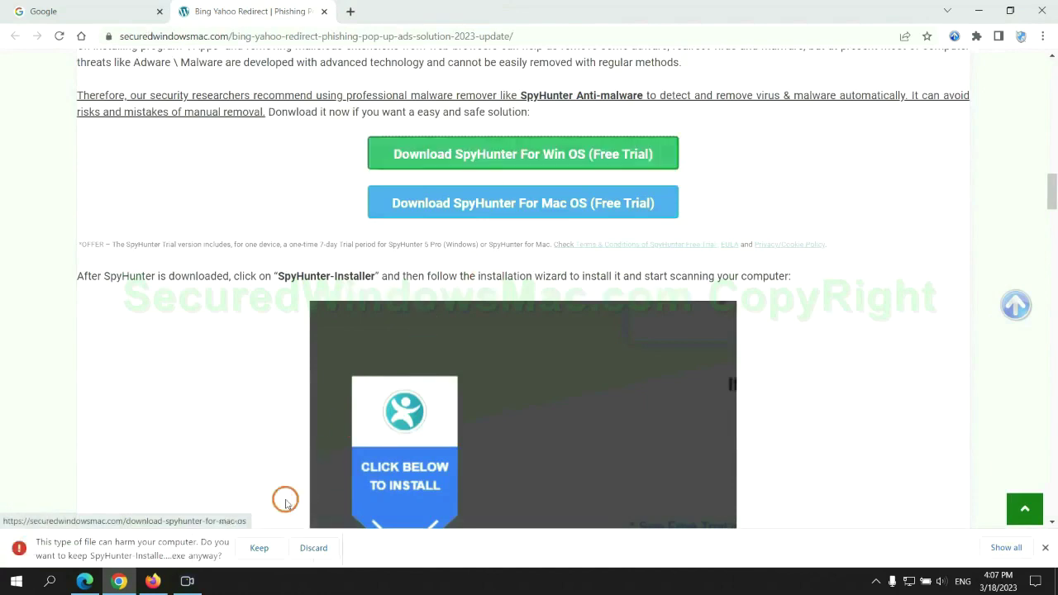
{"action": "left_click", "coordinate": [254, 546]}
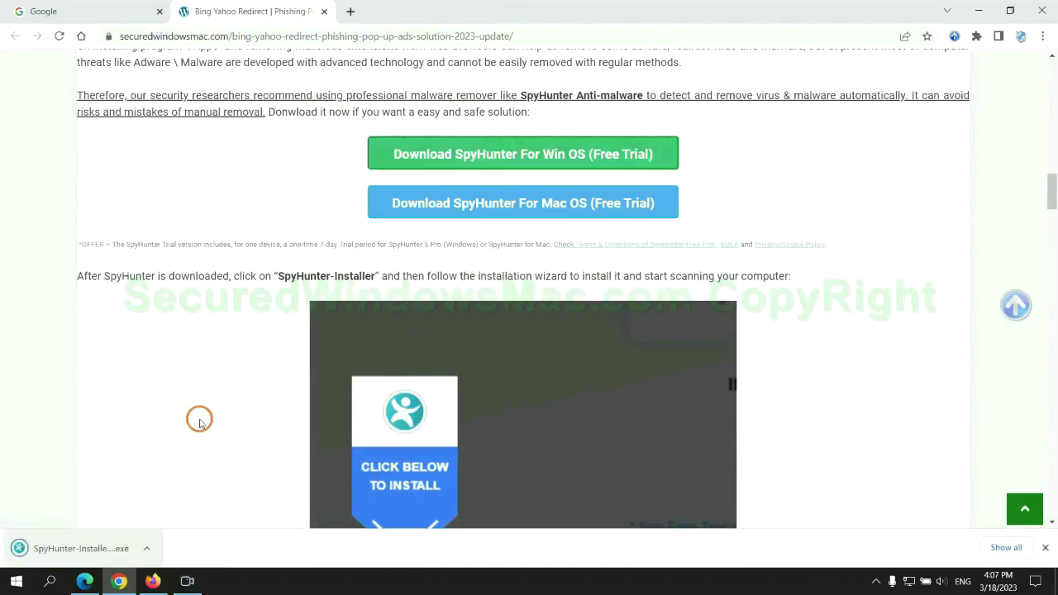
- Run the downloaded SpyHunter installer, accept its terms and install the program
{"action": "left_click", "coordinate": [101, 549]}
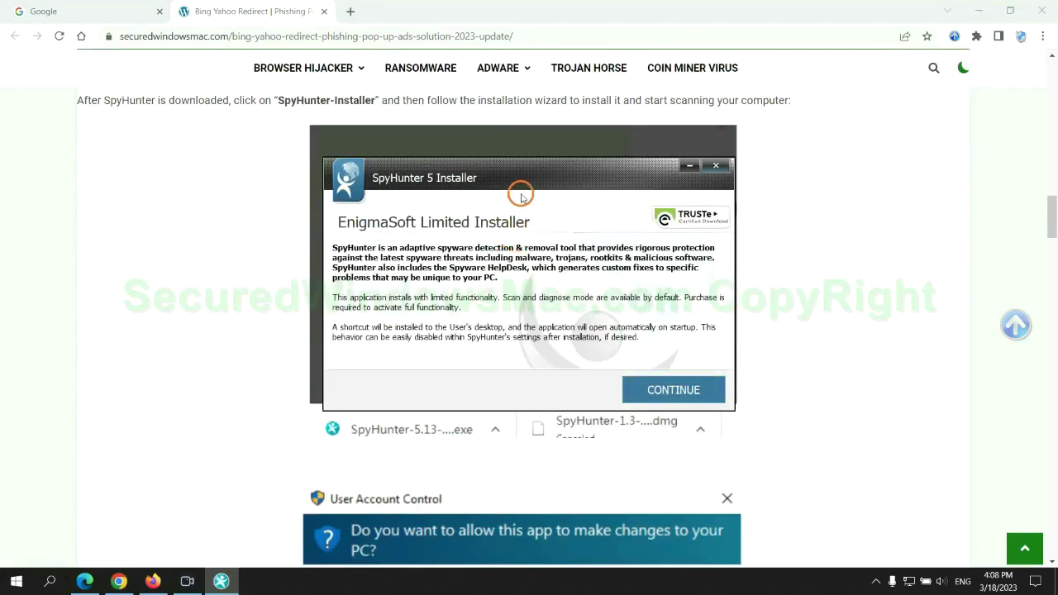
{"action": "left_click", "coordinate": [696, 389]}
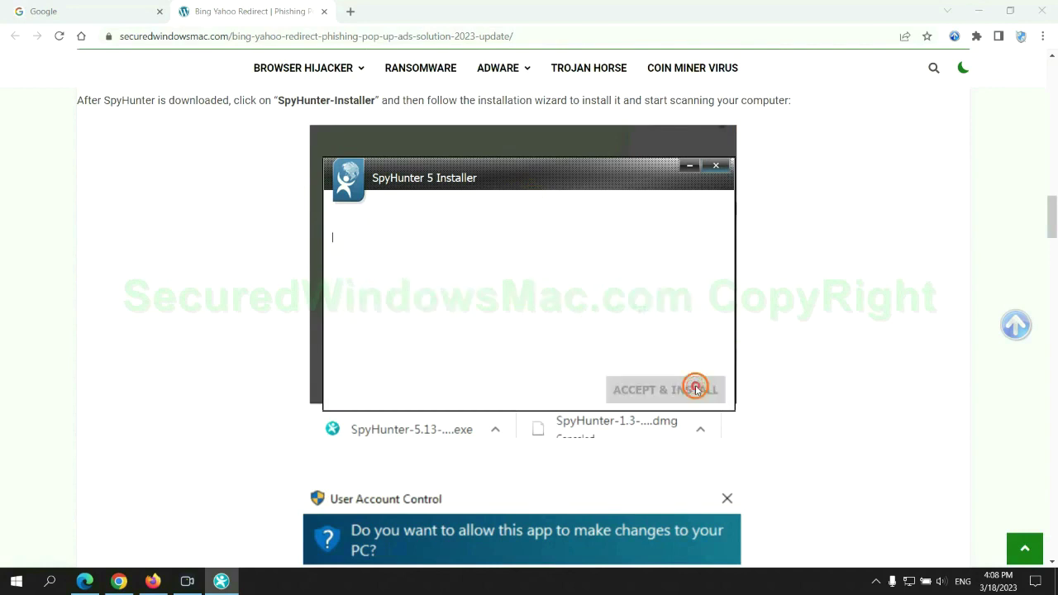
{"action": "left_click", "coordinate": [536, 355]}
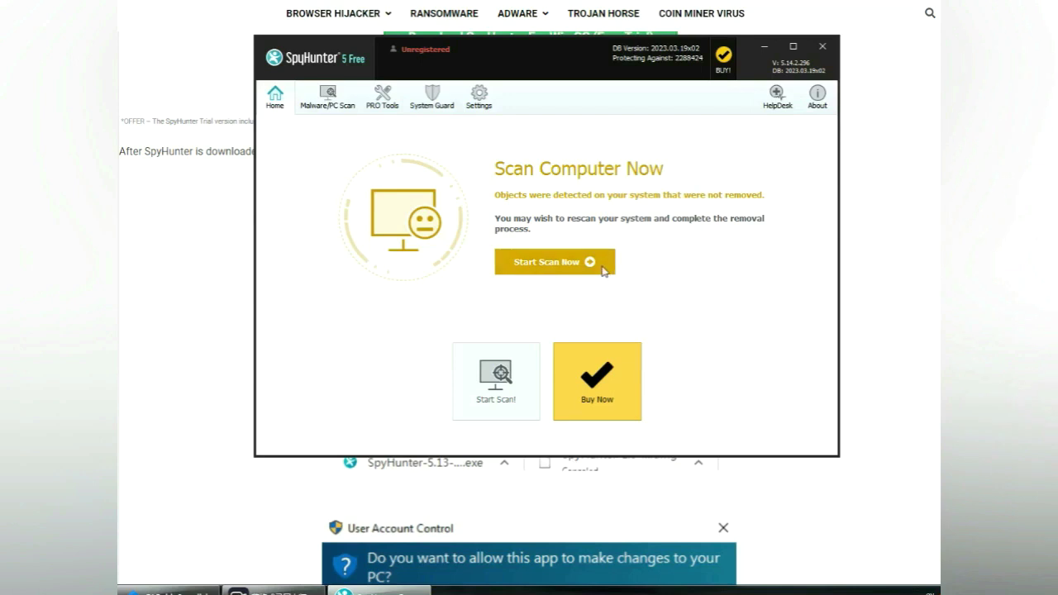
- Scan the computer with SpyHunter and choose the 7-day free trial for removing the detected objects
{"action": "left_click", "coordinate": [554, 261]}
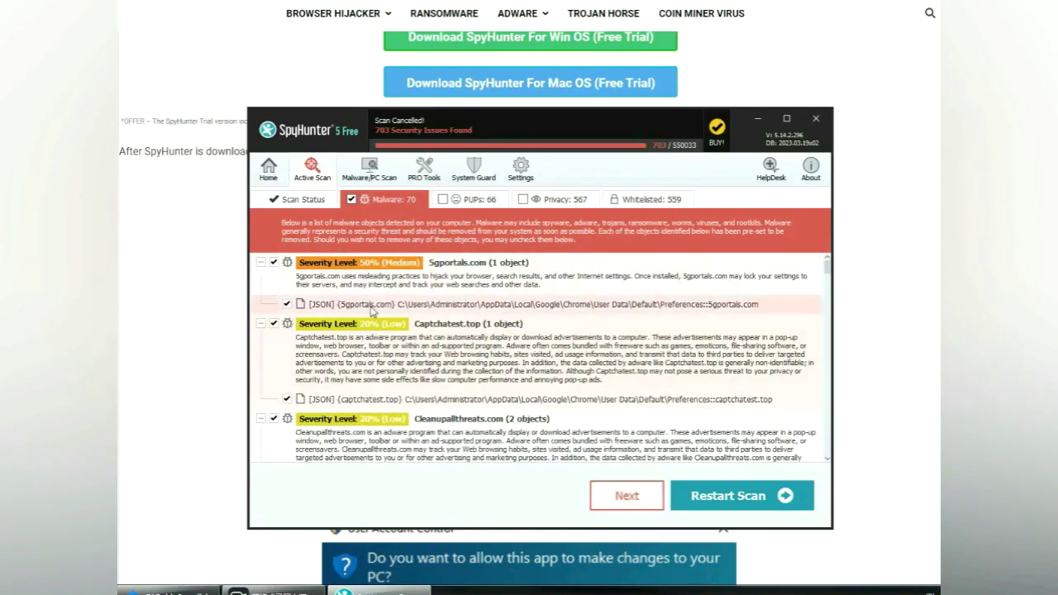
{"action": "left_click", "coordinate": [645, 499]}
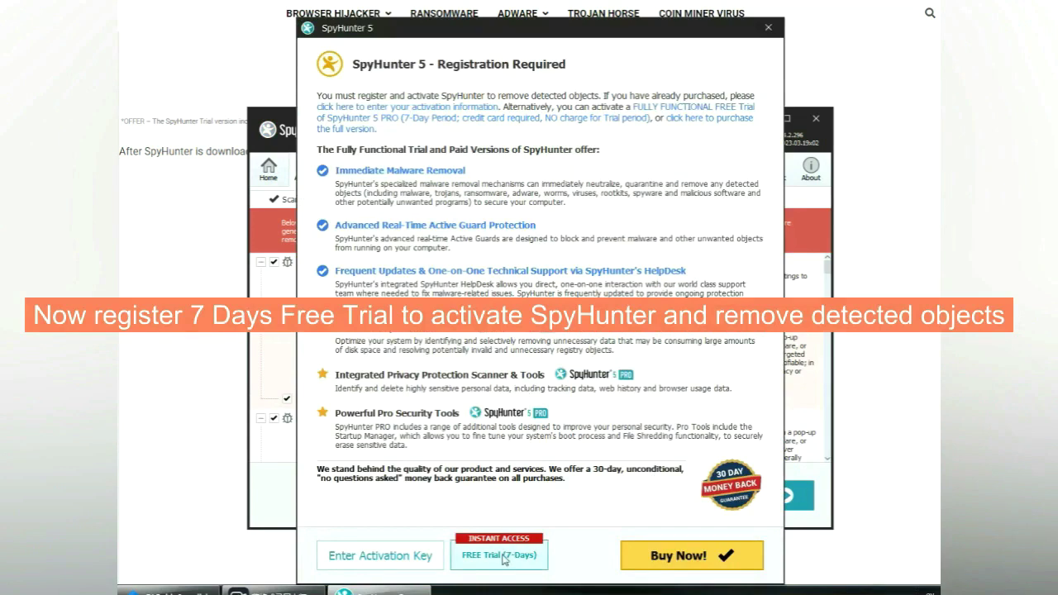
{"action": "left_click", "coordinate": [499, 555]}
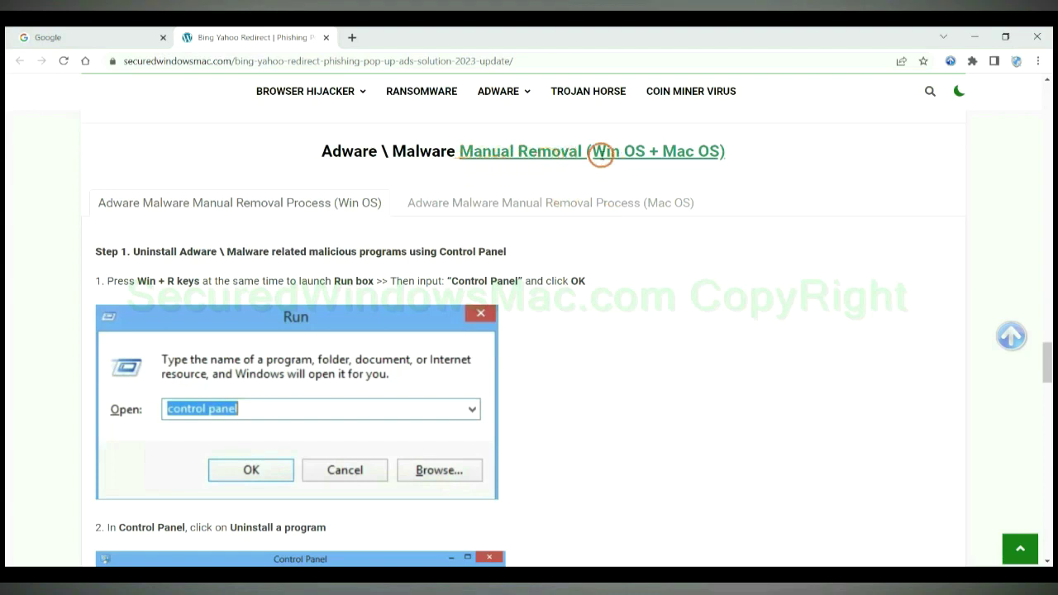
- Examine the guide's Manual Removal section for Win OS and Mac OS, including Step 1 on uninstalling malicious programs
{"action": "left_click_drag", "start_coordinate": [592, 152], "coordinate": [646, 151]}
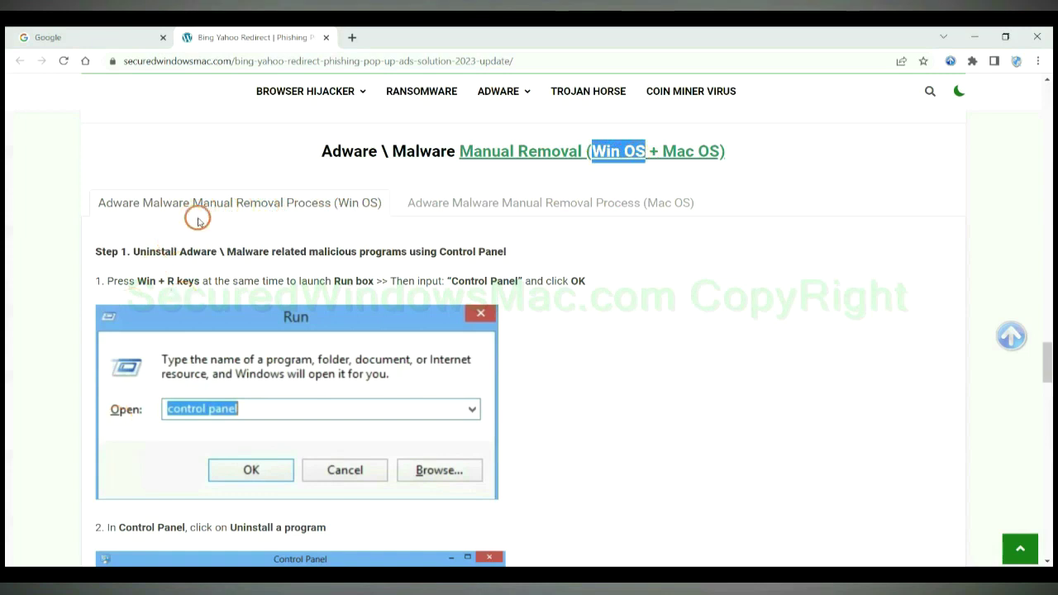
{"action": "left_click_drag", "start_coordinate": [662, 151], "coordinate": [720, 151]}
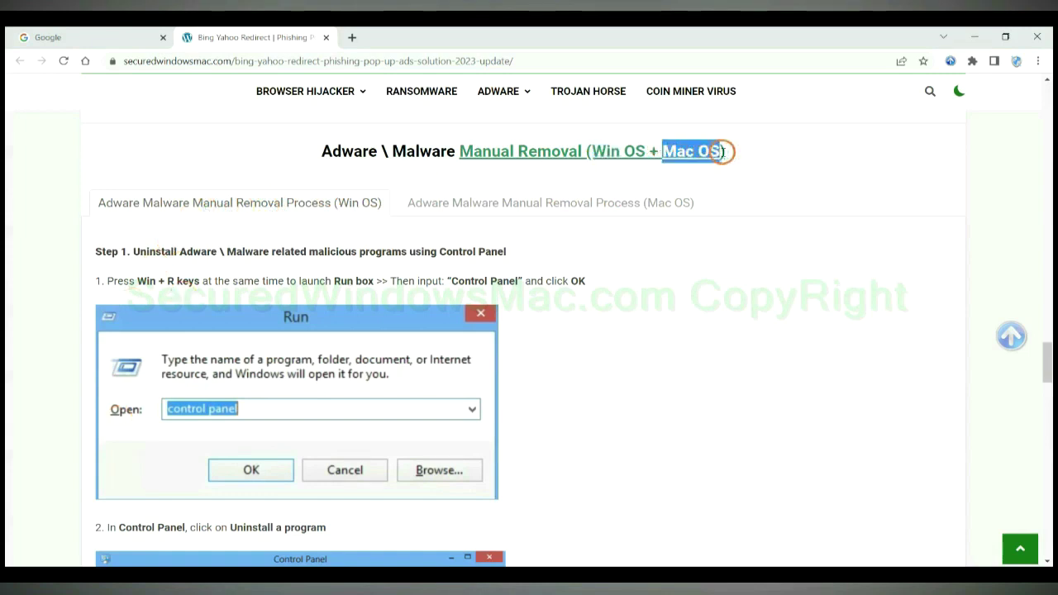
{"action": "left_click", "coordinate": [542, 200]}
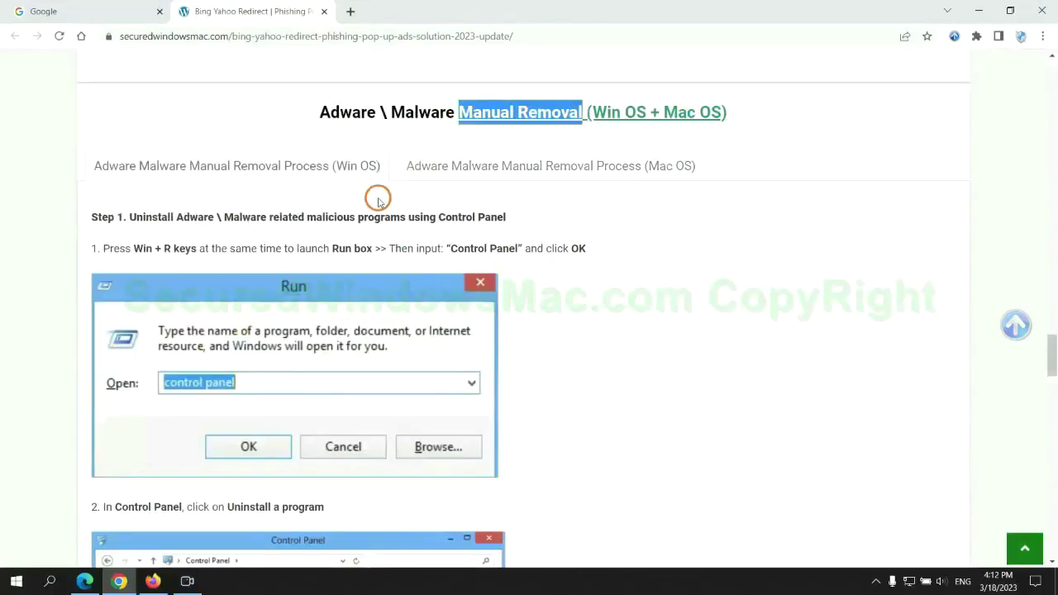
{"action": "scroll", "coordinate": [394, 288], "scroll_direction": "down", "scroll_amount": 1}
{"action": "scroll", "coordinate": [395, 291], "scroll_direction": "up", "scroll_amount": 2}
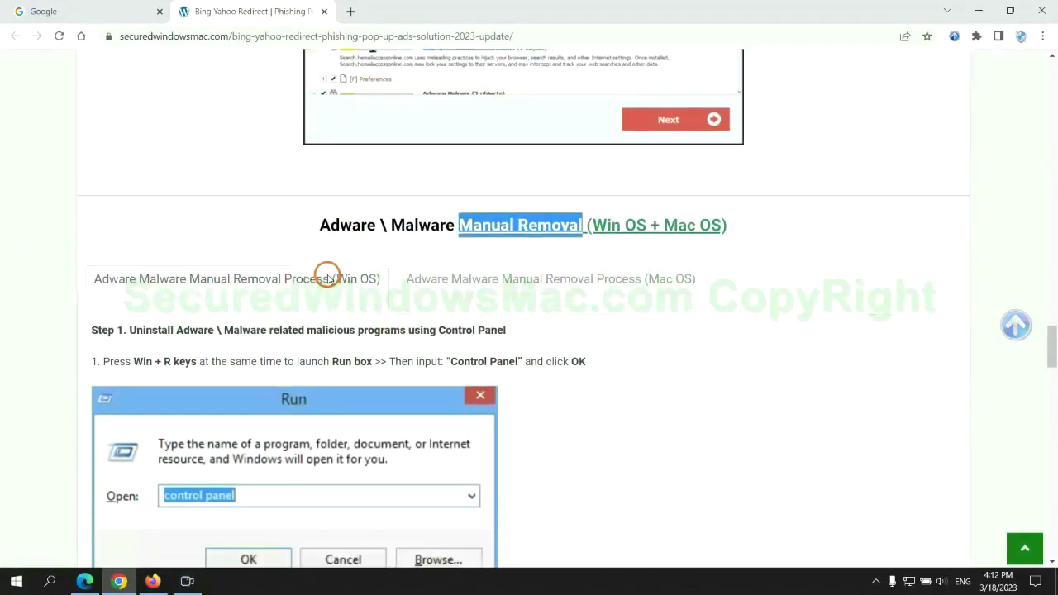
{"action": "scroll", "coordinate": [328, 276], "scroll_direction": "down", "scroll_amount": 2}
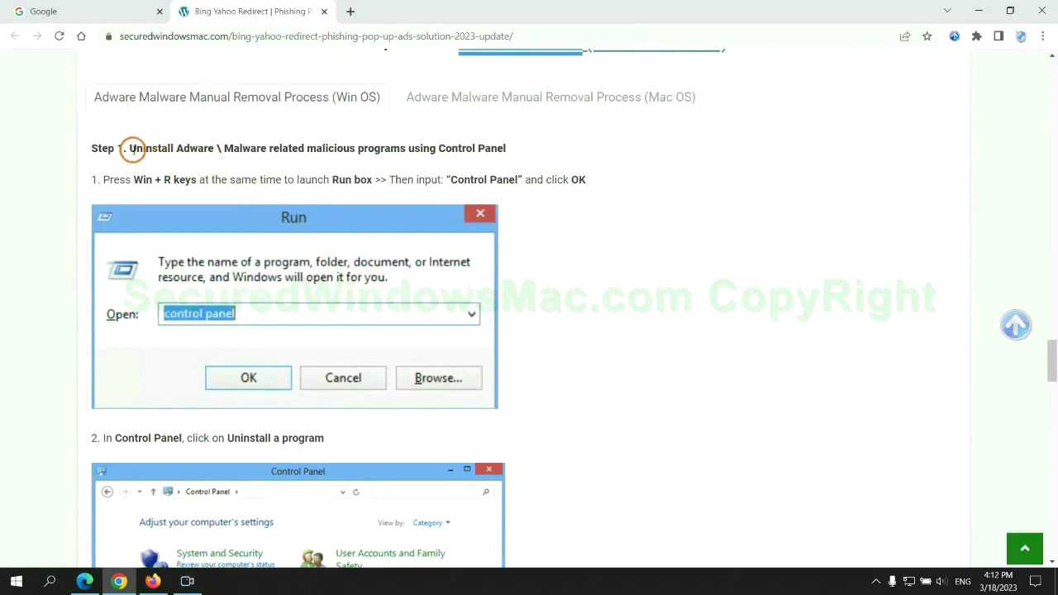
{"action": "left_click_drag", "start_coordinate": [152, 152], "coordinate": [405, 152]}
{"action": "left_click", "coordinate": [703, 215]}
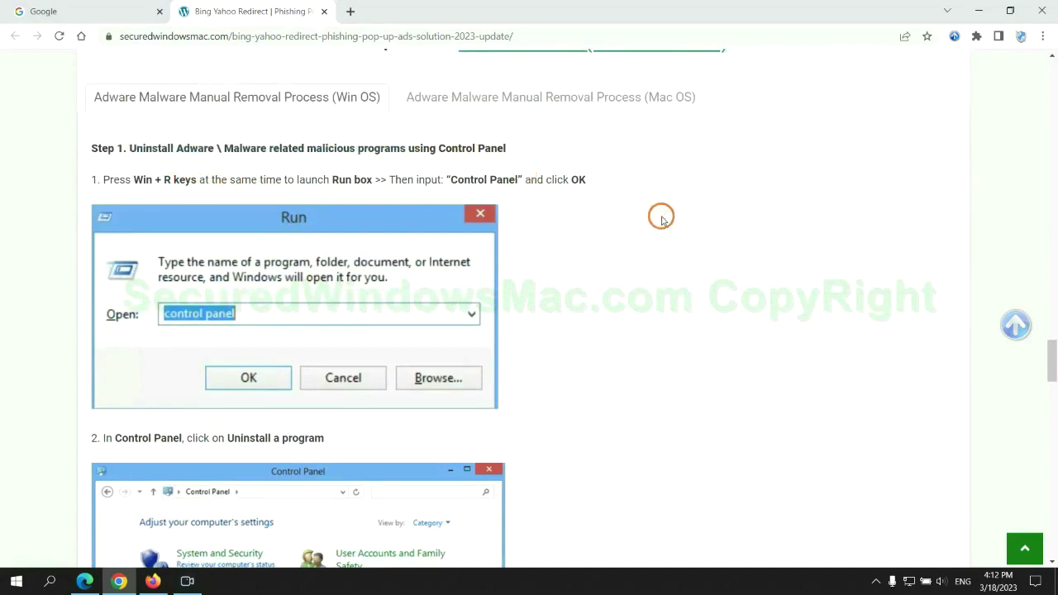
{"action": "scroll", "coordinate": [659, 217], "scroll_direction": "down", "scroll_amount": 2}
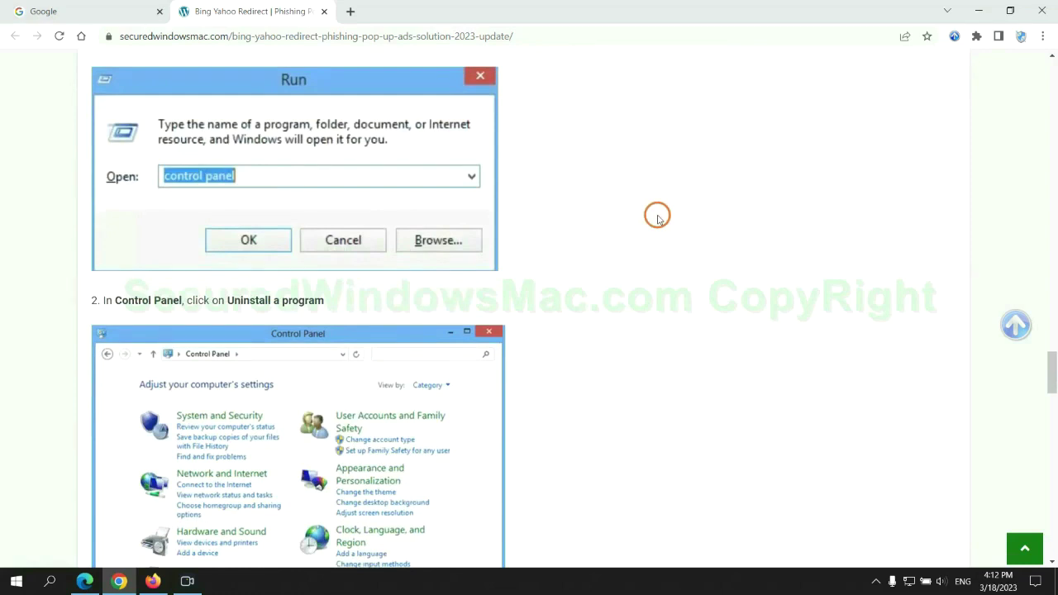
- Open the Control Panel from the Windows Run dialog with the command "control panel"
{"action": "key", "text": "super+r"}
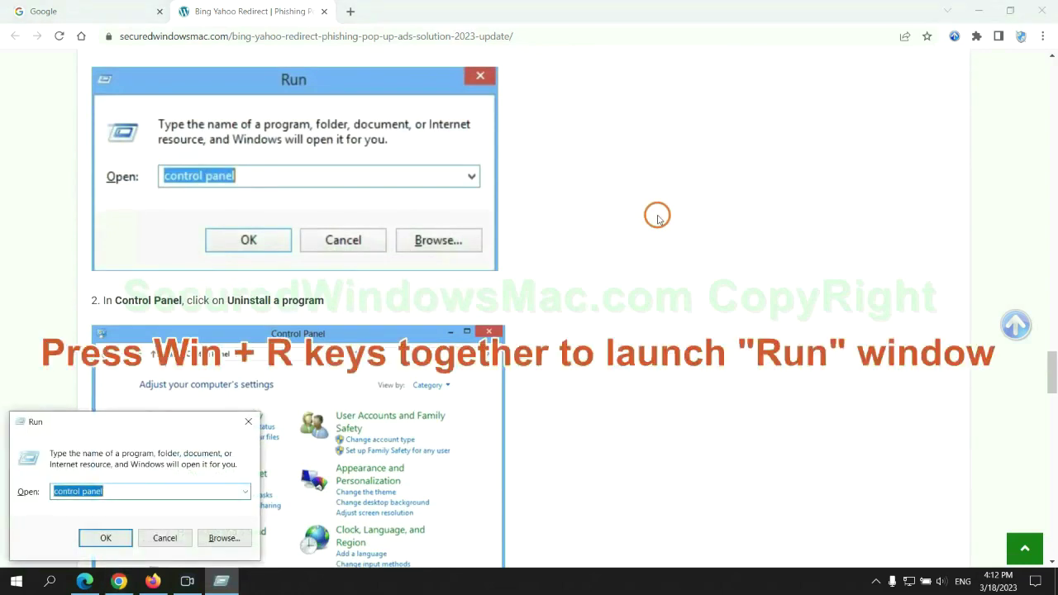
{"action": "type", "text": "control"}
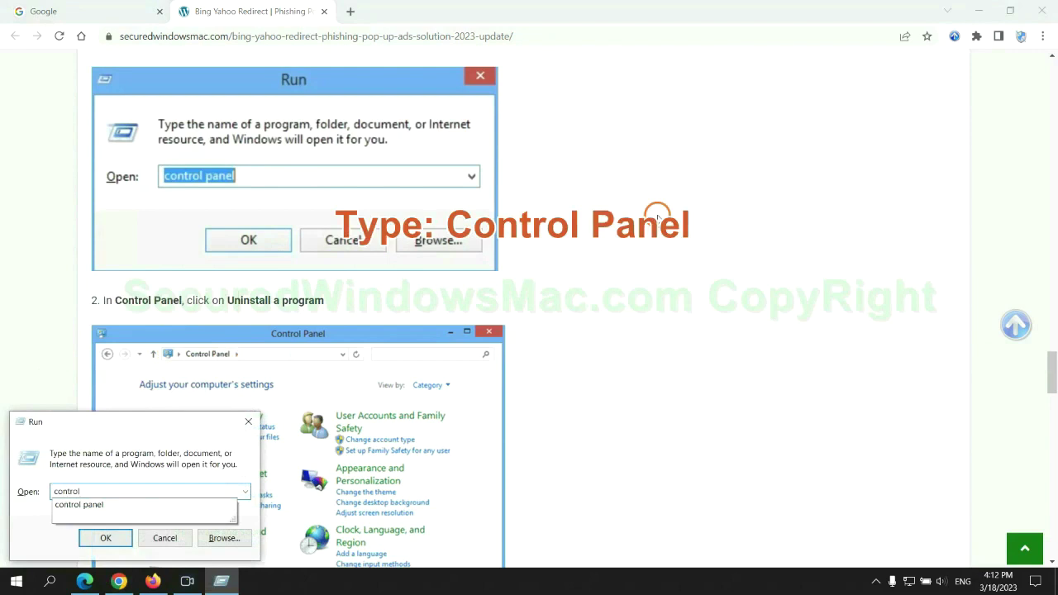
{"action": "type", "text": " panel"}
{"action": "key", "text": "Return"}
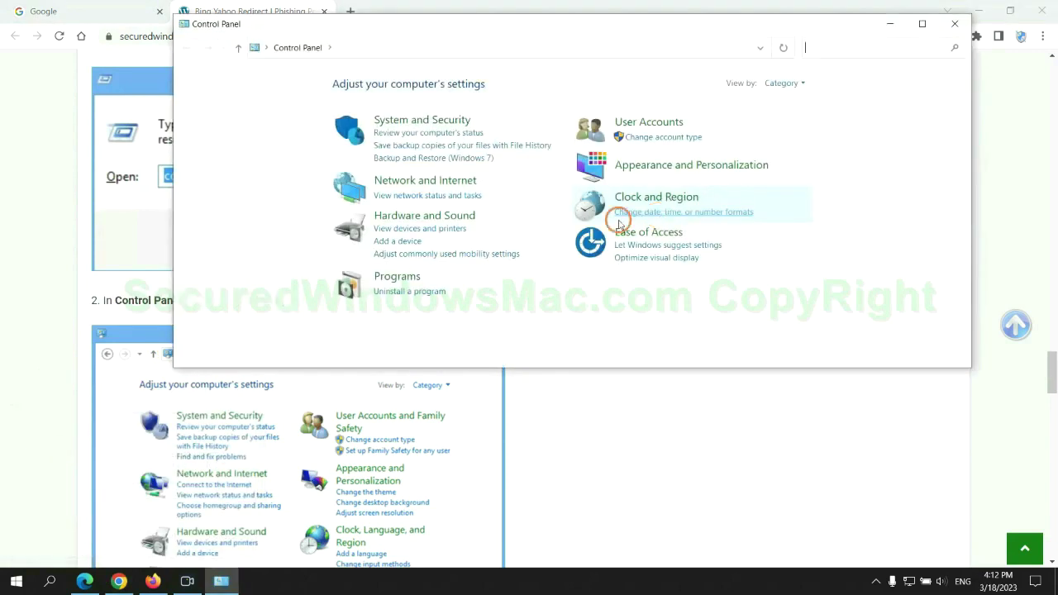
- Check the uninstall option for Lantern in the installed programs list, and close the window
{"action": "left_click", "coordinate": [417, 292]}
{"action": "right_click", "coordinate": [370, 199]}
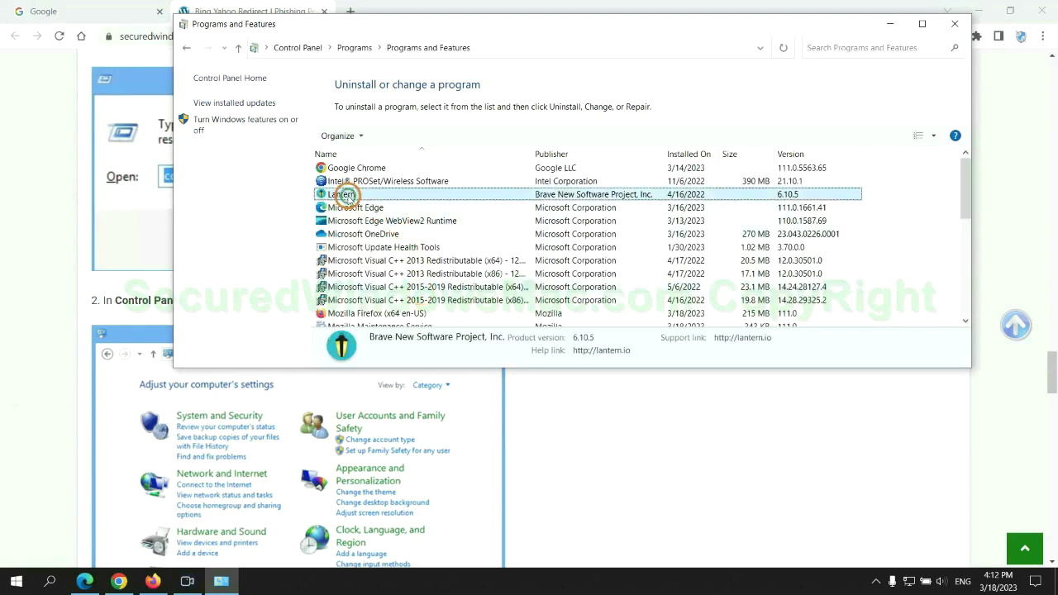
{"action": "left_click", "coordinate": [955, 26]}
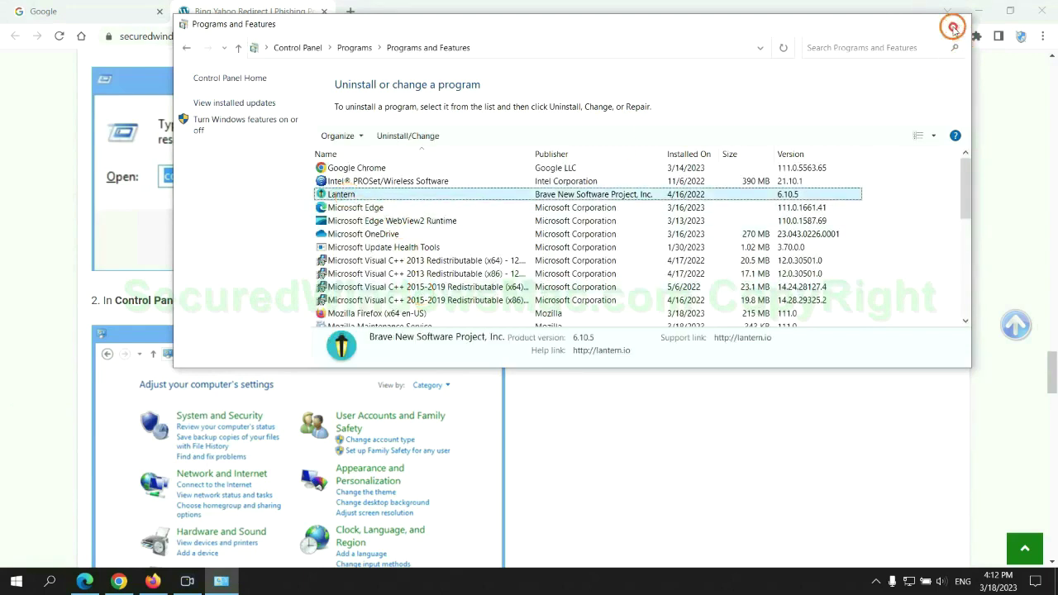
{"action": "left_click", "coordinate": [955, 25]}
- Consult the guide's Step 2 on malicious extensions, and switch to Microsoft Edge to open its extension management page
{"action": "scroll", "coordinate": [311, 354], "scroll_direction": "down", "scroll_amount": 5}
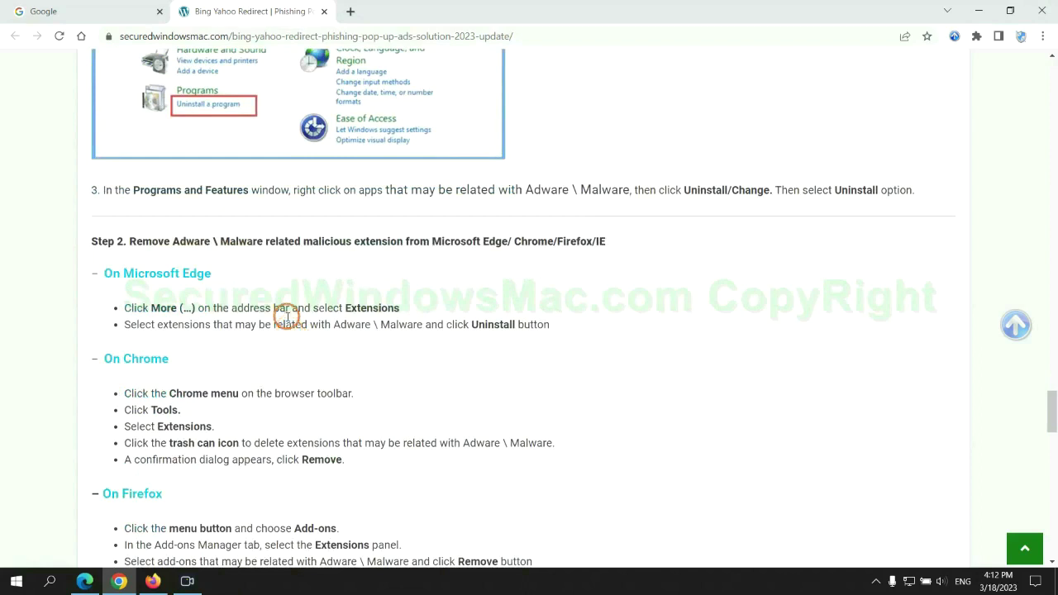
{"action": "left_click_drag", "start_coordinate": [299, 245], "coordinate": [403, 241]}
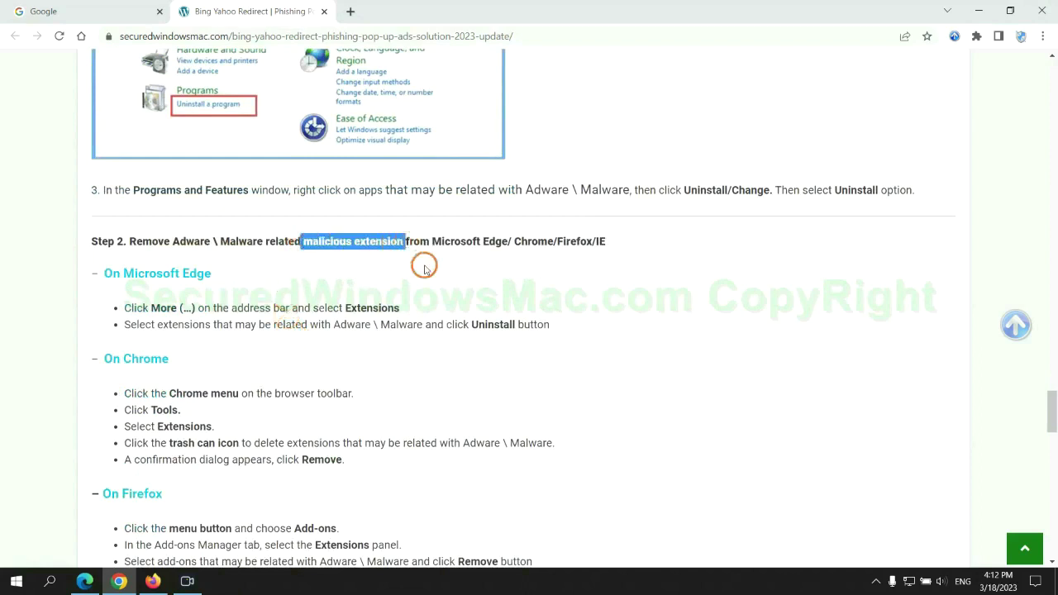
{"action": "left_click", "coordinate": [425, 264]}
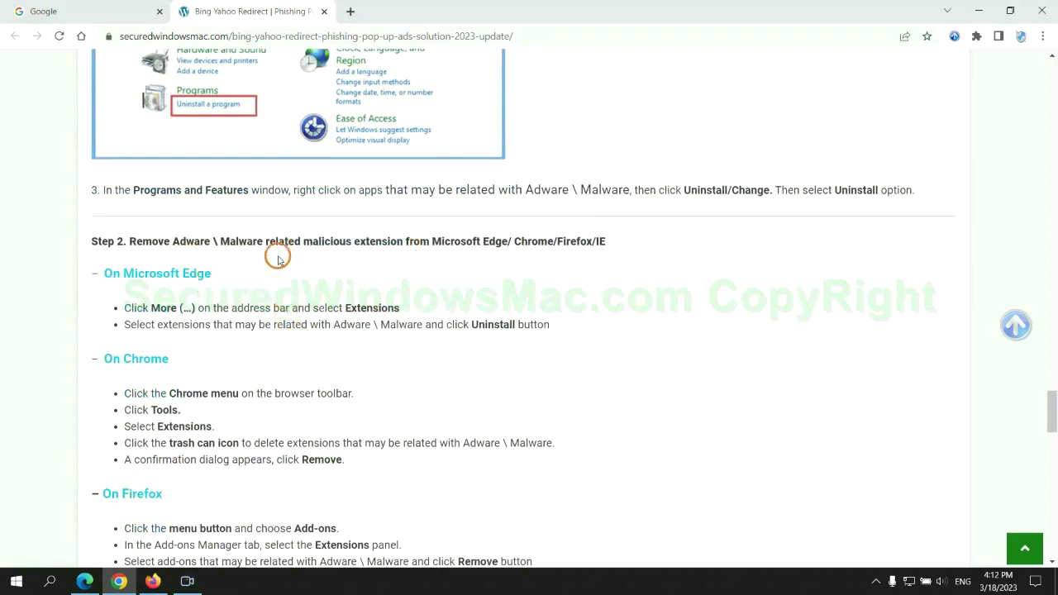
{"action": "left_click", "coordinate": [88, 579]}
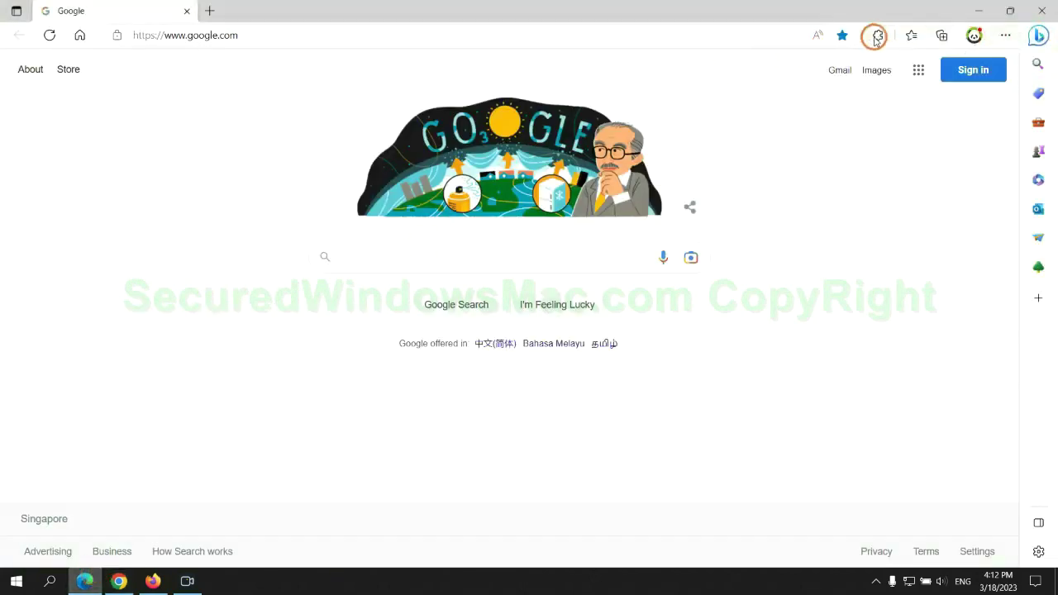
{"action": "left_click", "coordinate": [877, 38]}
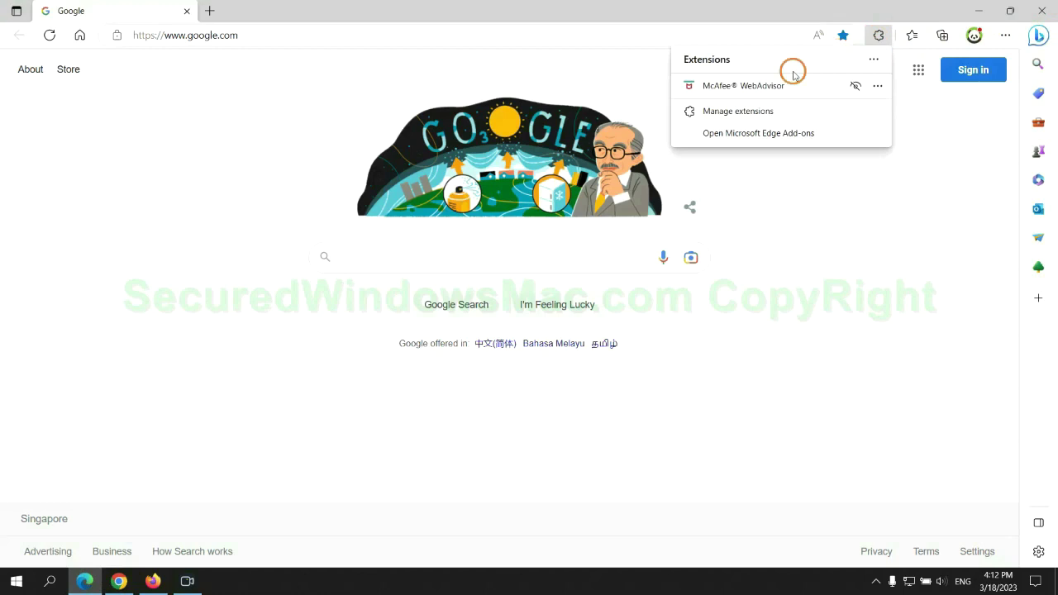
{"action": "left_click", "coordinate": [732, 109]}
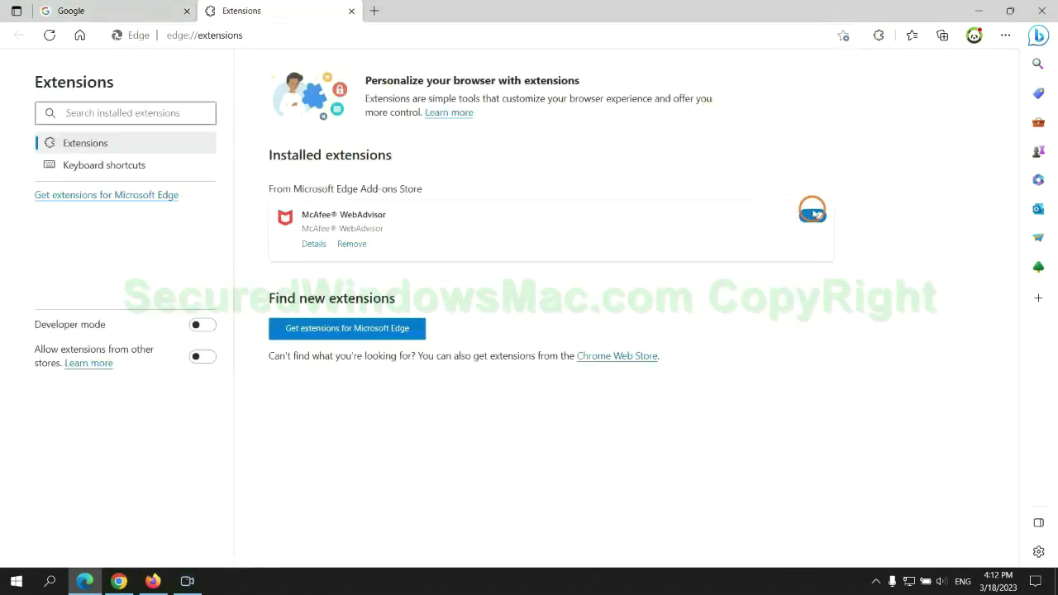
- Remove the McAfee WebAdvisor extension from Microsoft Edge and close the extensions page
{"action": "left_click", "coordinate": [351, 244]}
{"action": "left_click", "coordinate": [762, 131]}
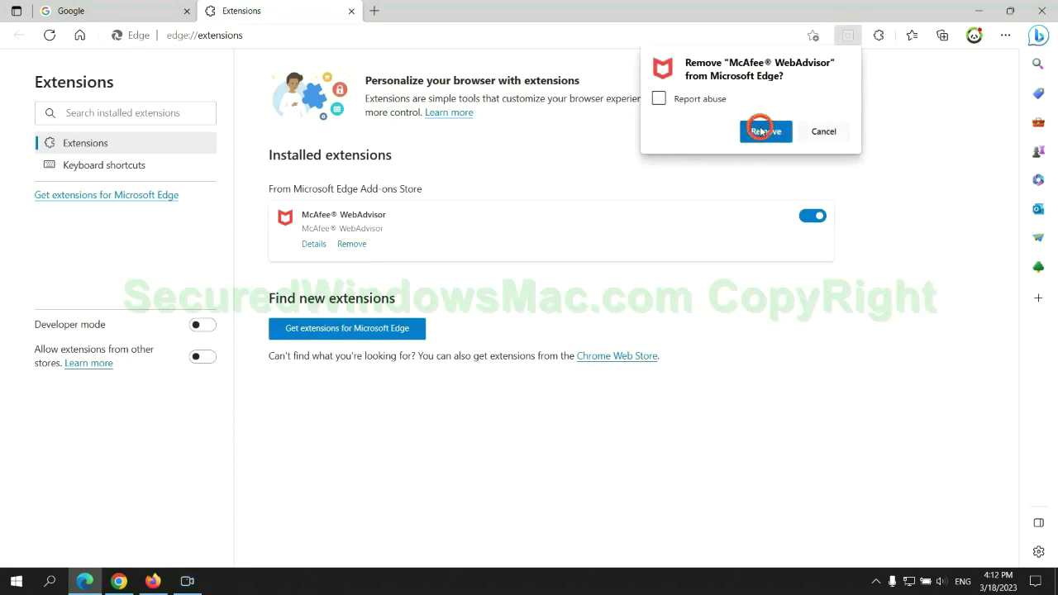
{"action": "left_click", "coordinate": [351, 11]}
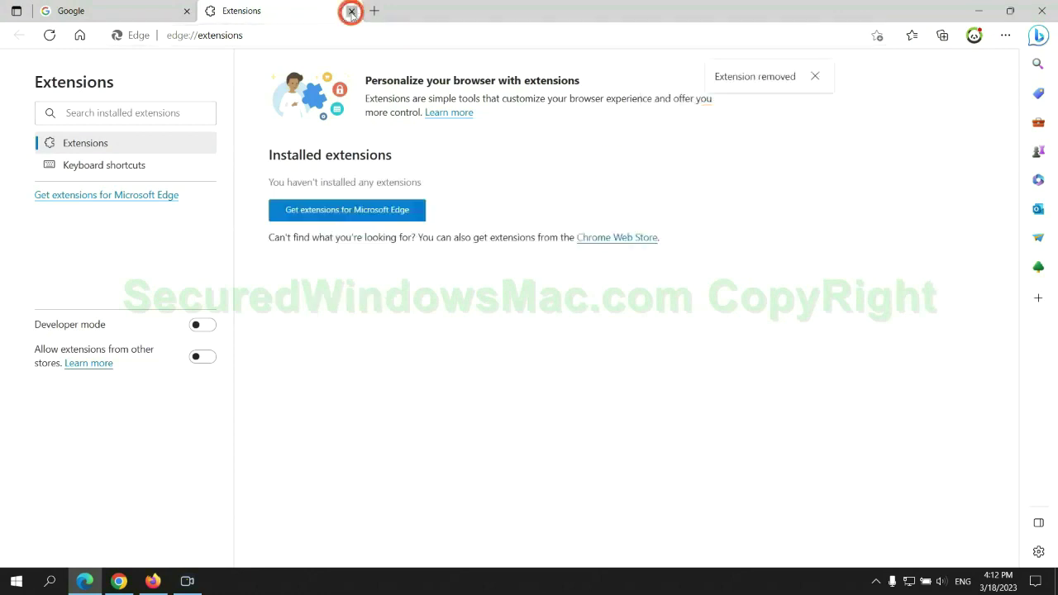
- Switch to Google Chrome, remove the Ecosia extension from its extensions page, and close the uninstall feedback page
{"action": "left_click", "coordinate": [129, 586]}
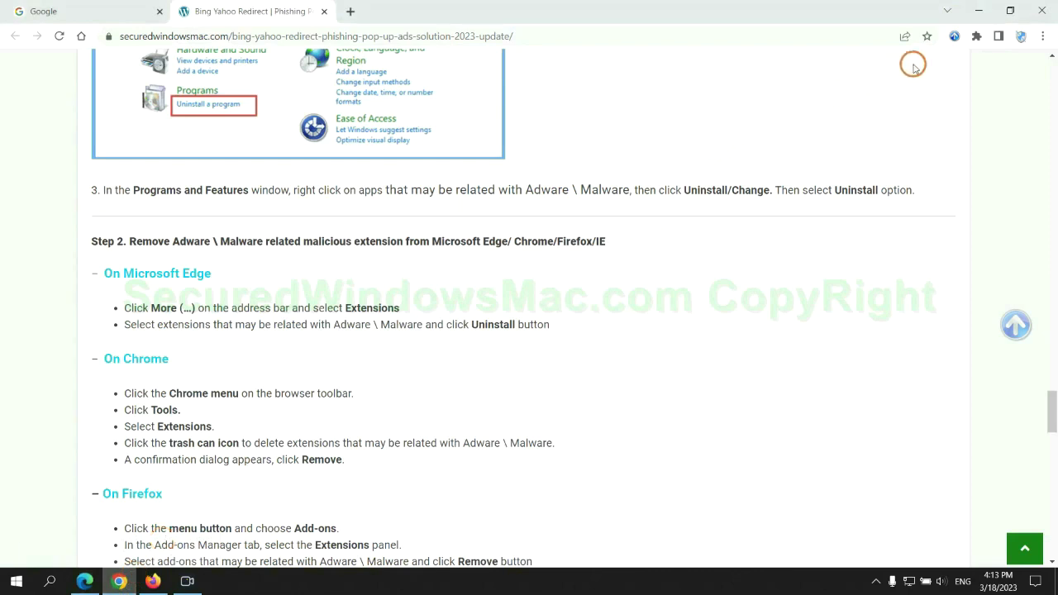
{"action": "left_click", "coordinate": [976, 35]}
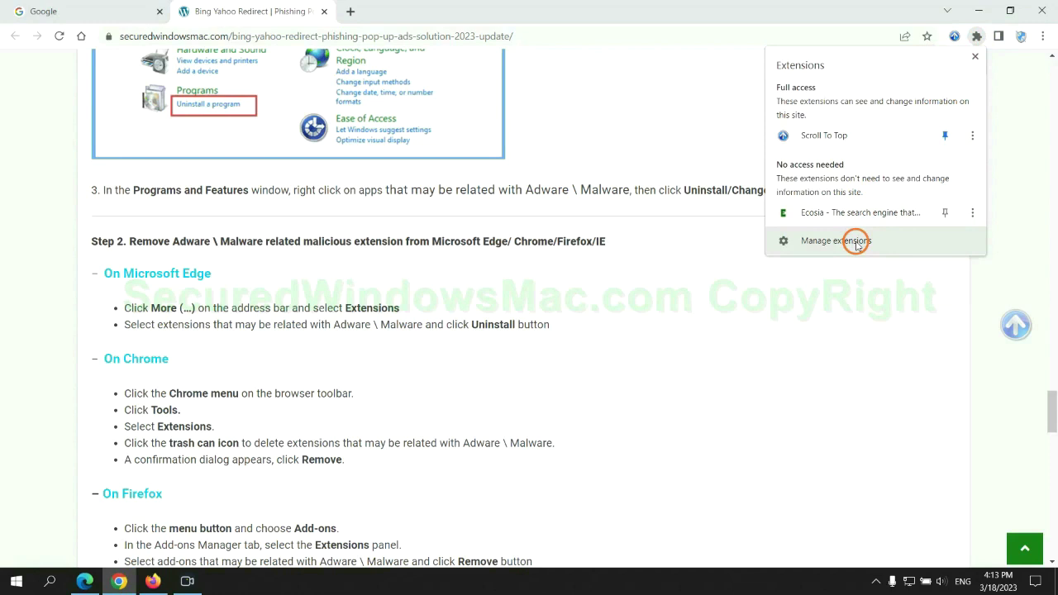
{"action": "left_click", "coordinate": [856, 242]}
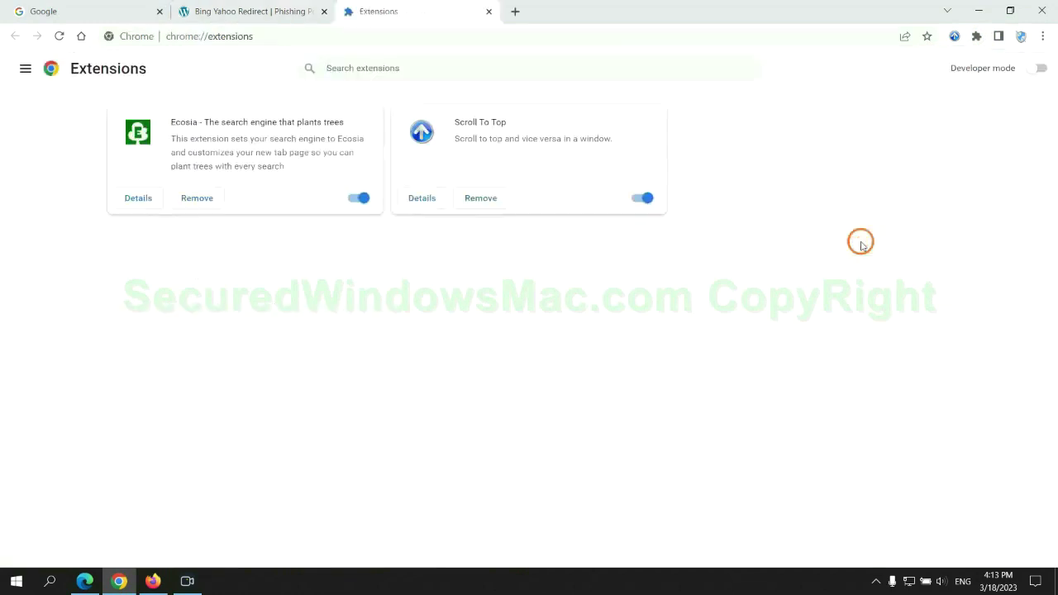
{"action": "left_click", "coordinate": [199, 197]}
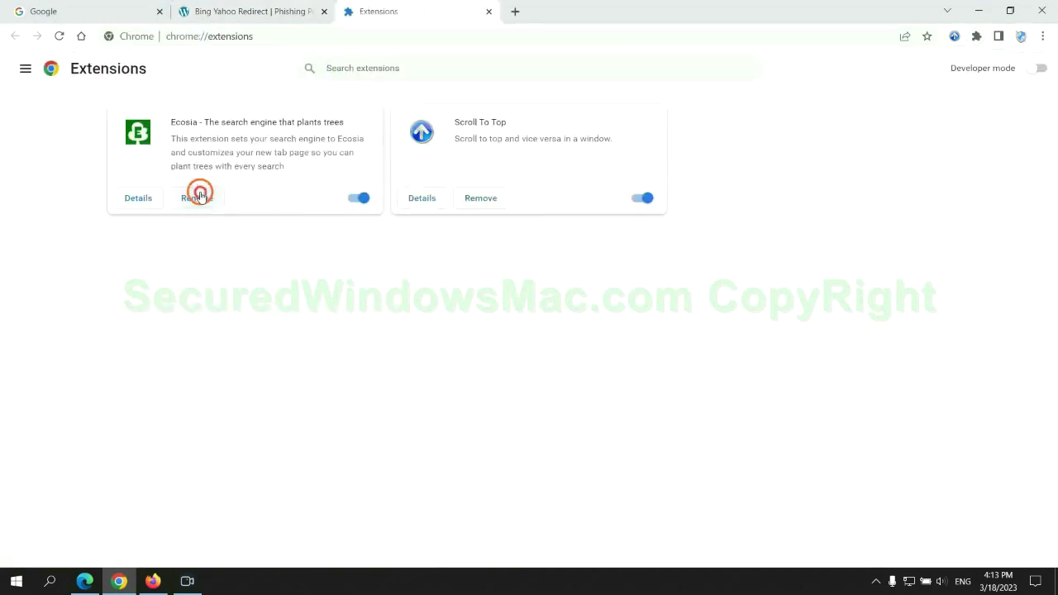
{"action": "left_click", "coordinate": [873, 145]}
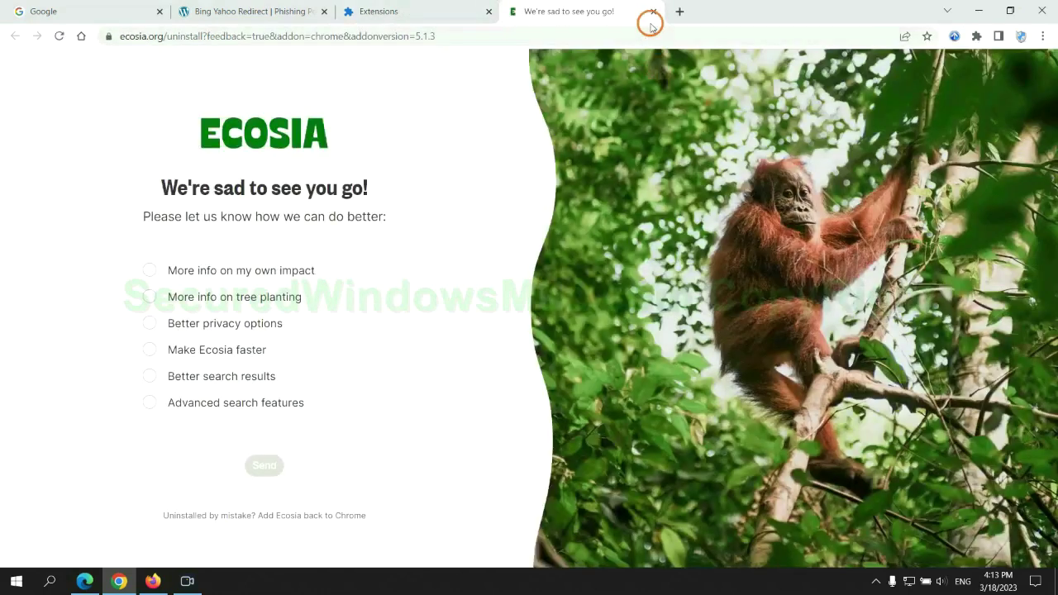
{"action": "left_click", "coordinate": [652, 11]}
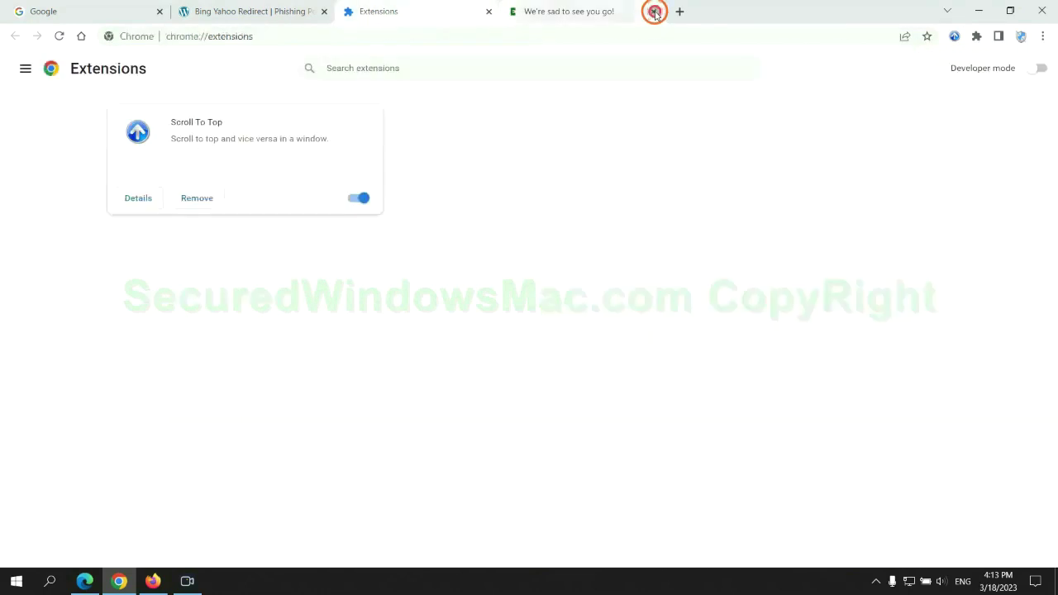
- Switch to Firefox and remove the Enhancer for YouTube extension in the Add-ons Manager
{"action": "left_click", "coordinate": [153, 580]}
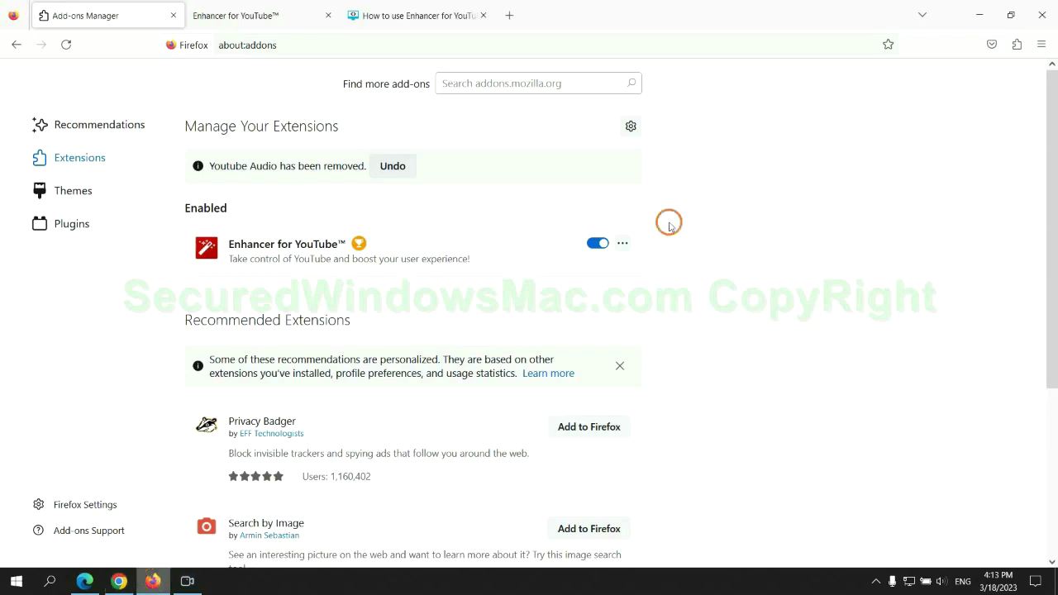
{"action": "left_click", "coordinate": [1016, 45]}
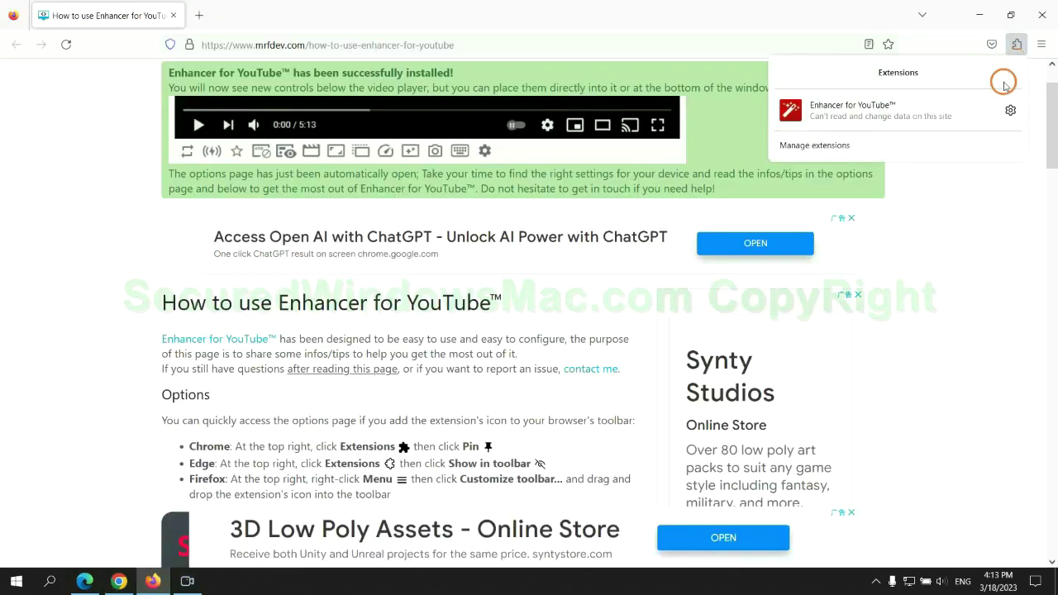
{"action": "left_click", "coordinate": [897, 146]}
{"action": "left_click", "coordinate": [622, 201]}
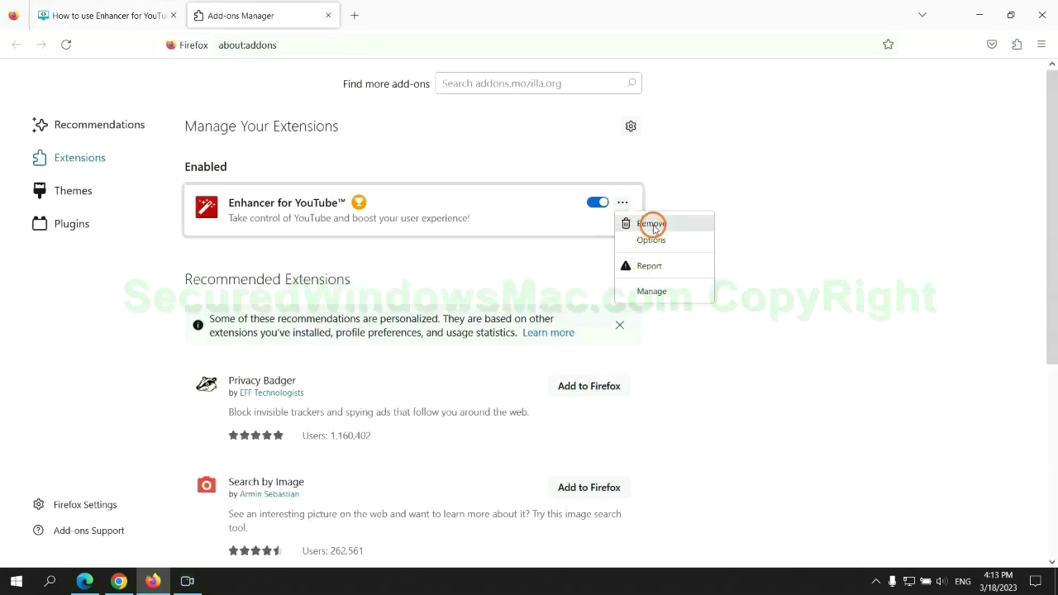
{"action": "left_click", "coordinate": [650, 223]}
{"action": "left_click", "coordinate": [592, 135]}
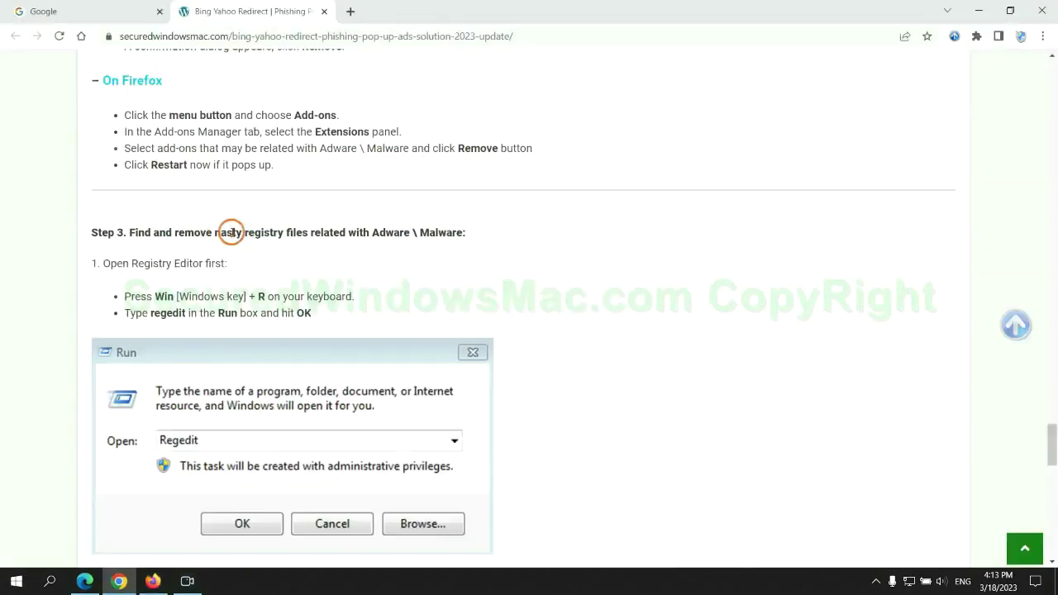
- Consult the guide's Step 3 on registry files, and open the Registry Editor from the Windows Run dialog with the command "regedit"
{"action": "left_click_drag", "start_coordinate": [244, 233], "coordinate": [305, 246]}
{"action": "left_click", "coordinate": [306, 246]}
{"action": "scroll", "coordinate": [281, 248], "scroll_direction": "down", "scroll_amount": 2}
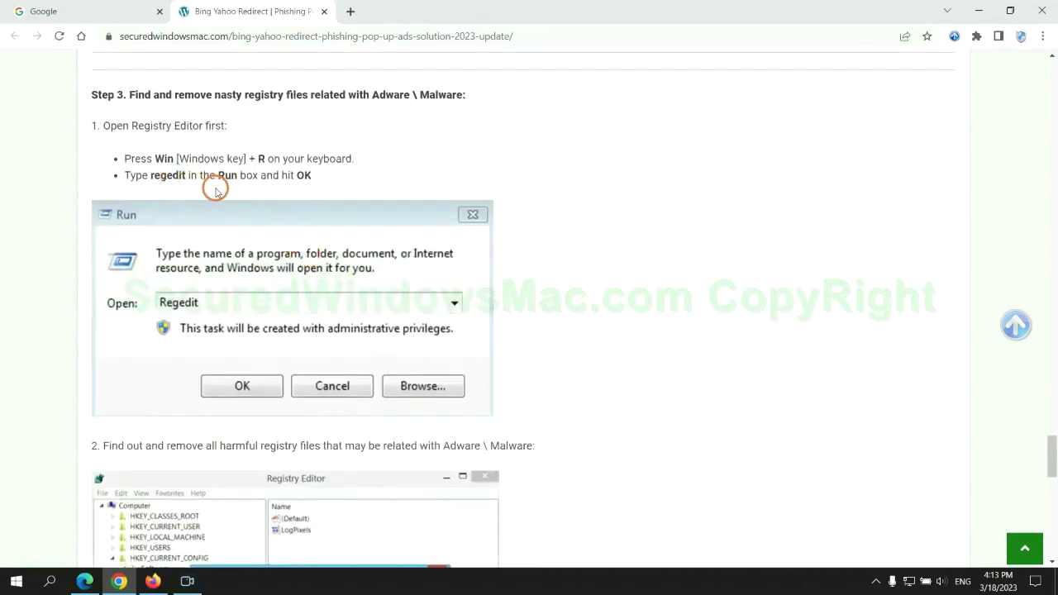
{"action": "key", "text": "super+r"}
{"action": "type", "text": "r"}
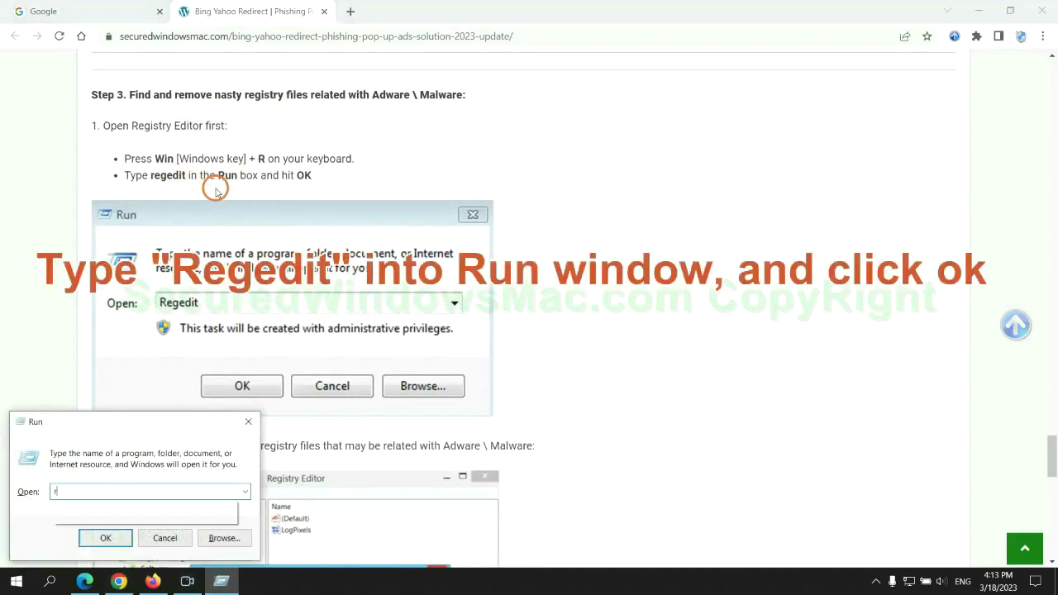
{"action": "type", "text": "egedit"}
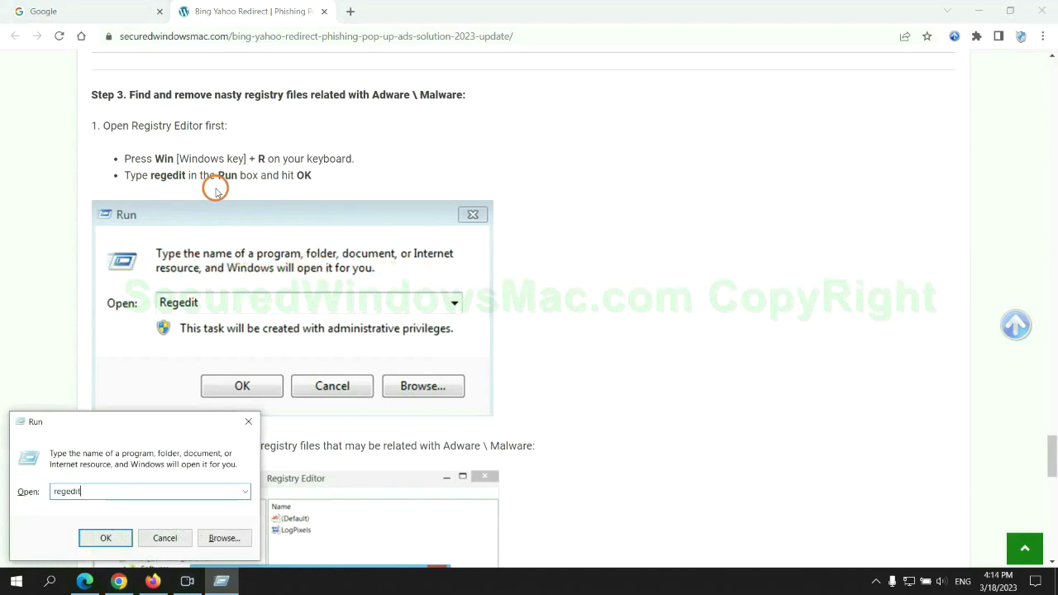
{"action": "key", "text": "Return"}
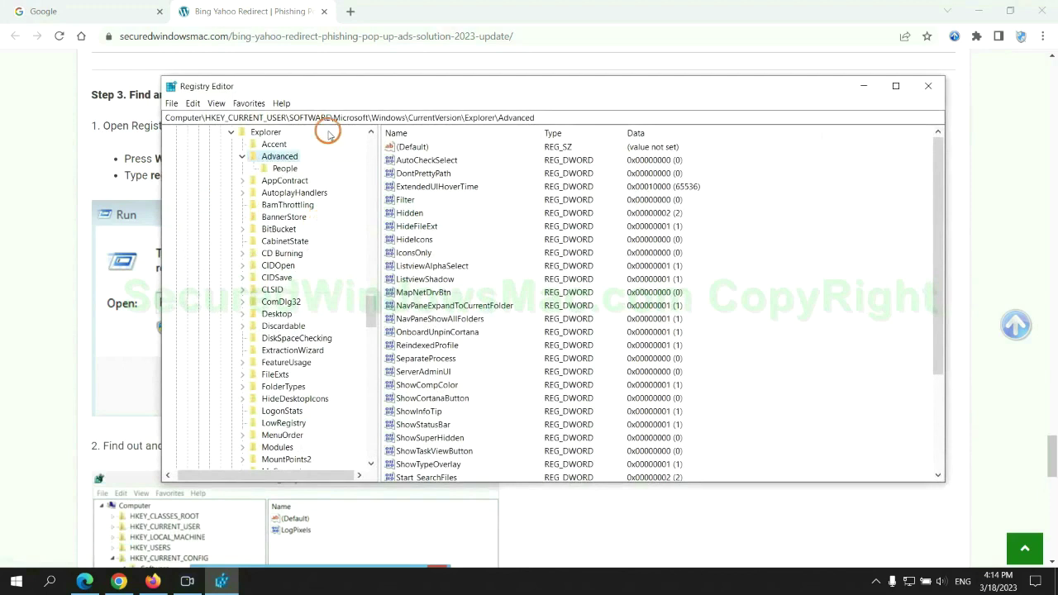
- Search the registry's keys, values and data for "Apps" and bring up the actions available for the matching entry
{"action": "left_click", "coordinate": [192, 103]}
{"action": "left_click", "coordinate": [223, 199]}
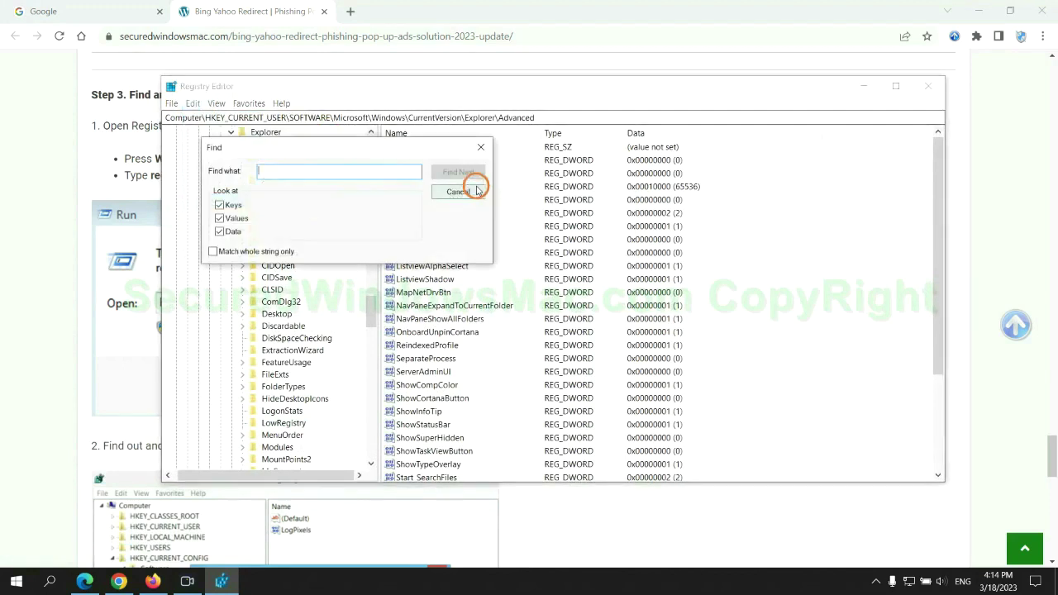
{"action": "type", "text": "App"}
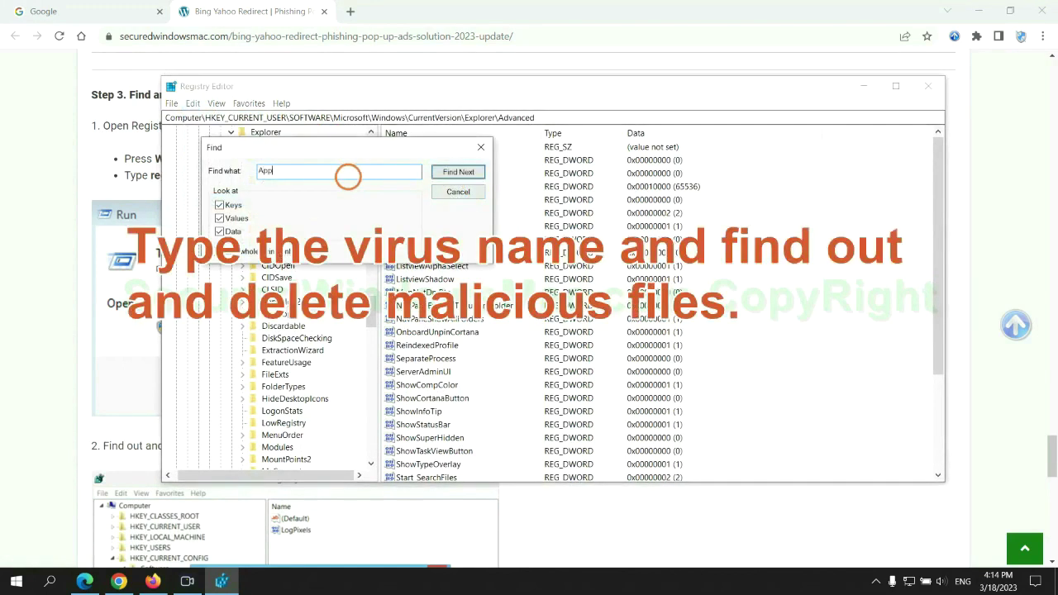
{"action": "type", "text": "s"}
{"action": "key", "text": "Return"}
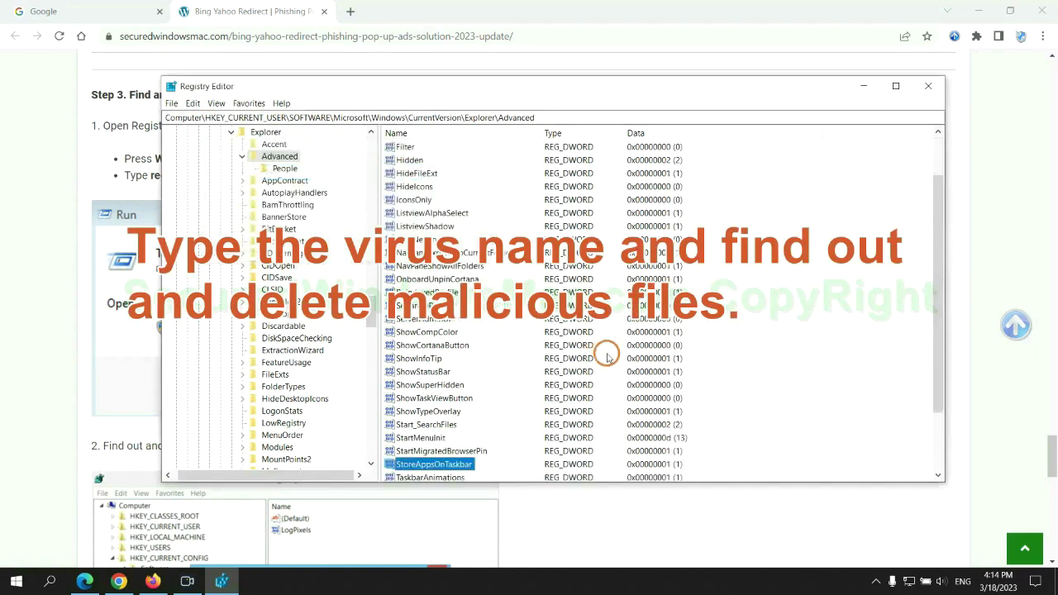
{"action": "right_click", "coordinate": [469, 385]}
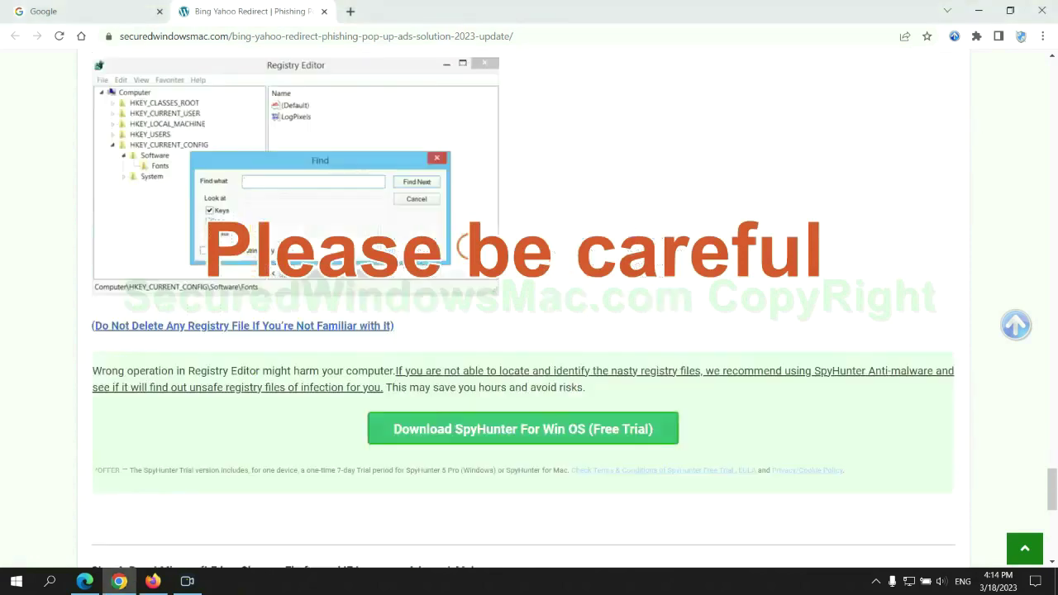
- Following the guide's Step 4, switch to Microsoft Edge and bring up its clear browsing data options with the All time range
{"action": "scroll", "coordinate": [467, 246], "scroll_direction": "down", "scroll_amount": 1}
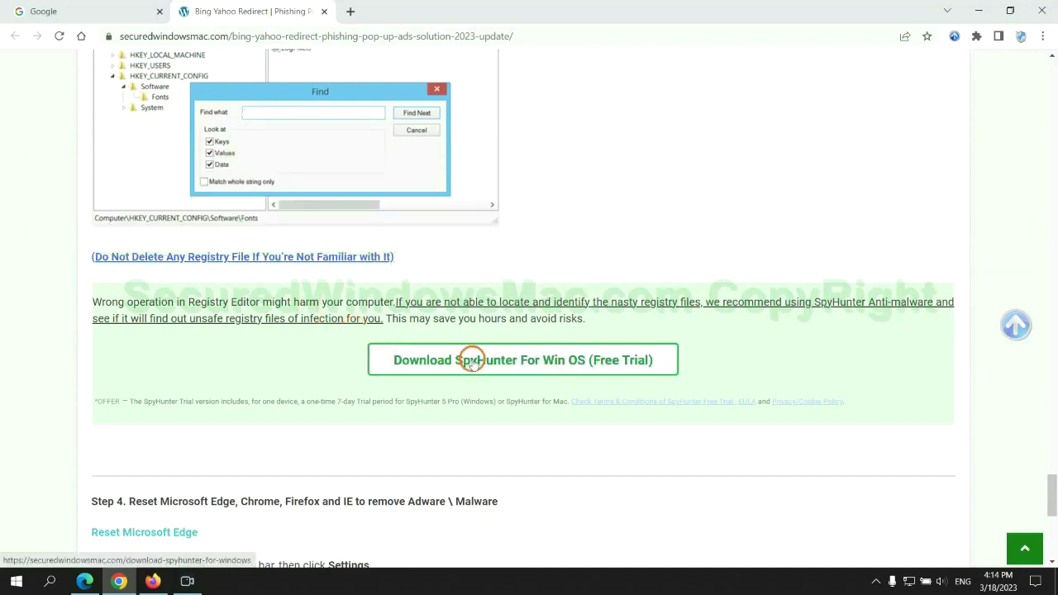
{"action": "scroll", "coordinate": [471, 361], "scroll_direction": "down", "scroll_amount": 5}
{"action": "double_click", "coordinate": [142, 88]}
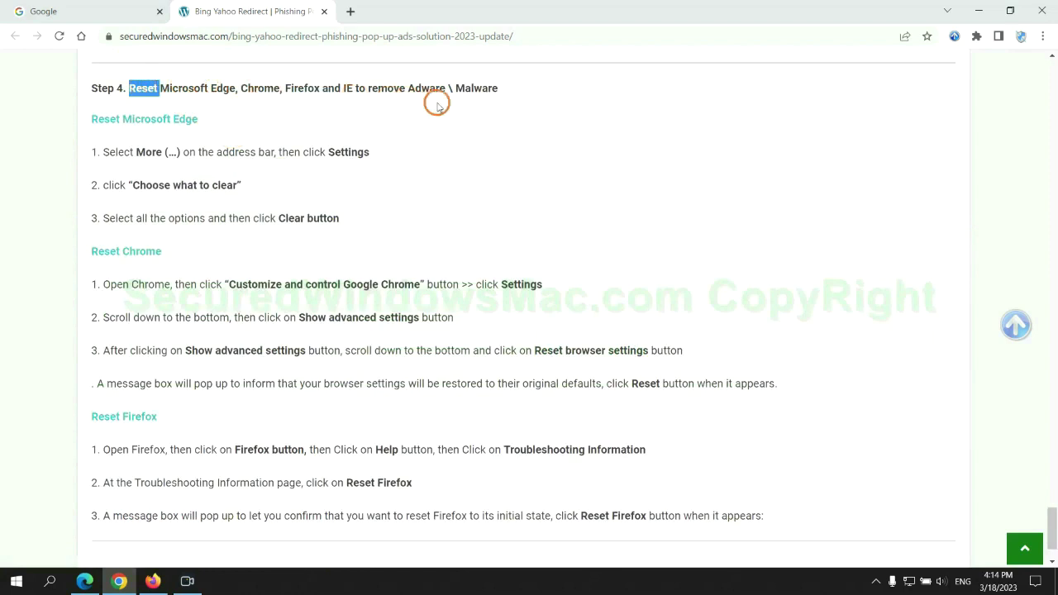
{"action": "left_click", "coordinate": [409, 118]}
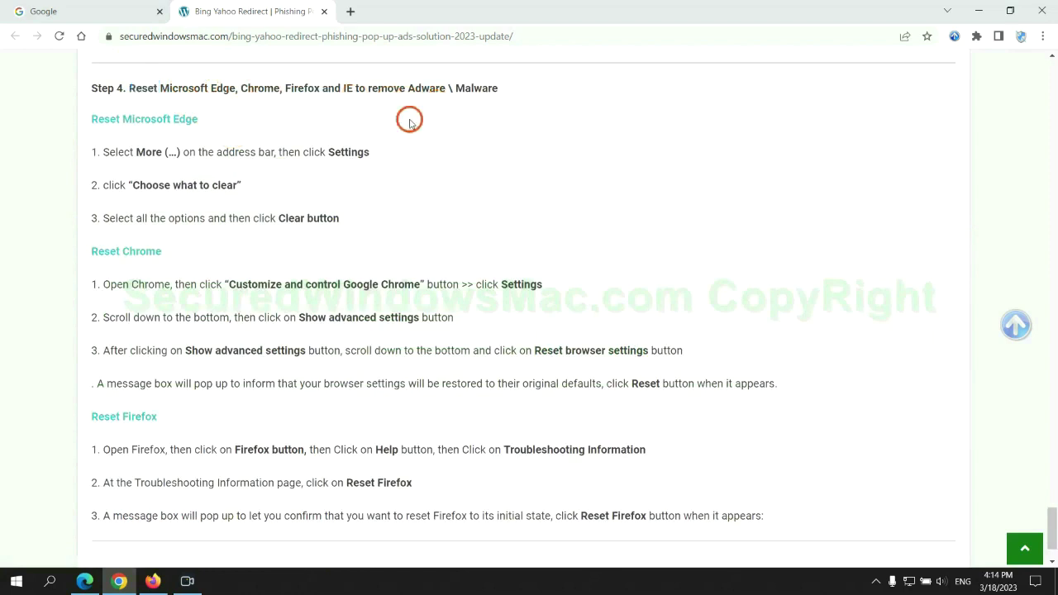
{"action": "left_click", "coordinate": [82, 577]}
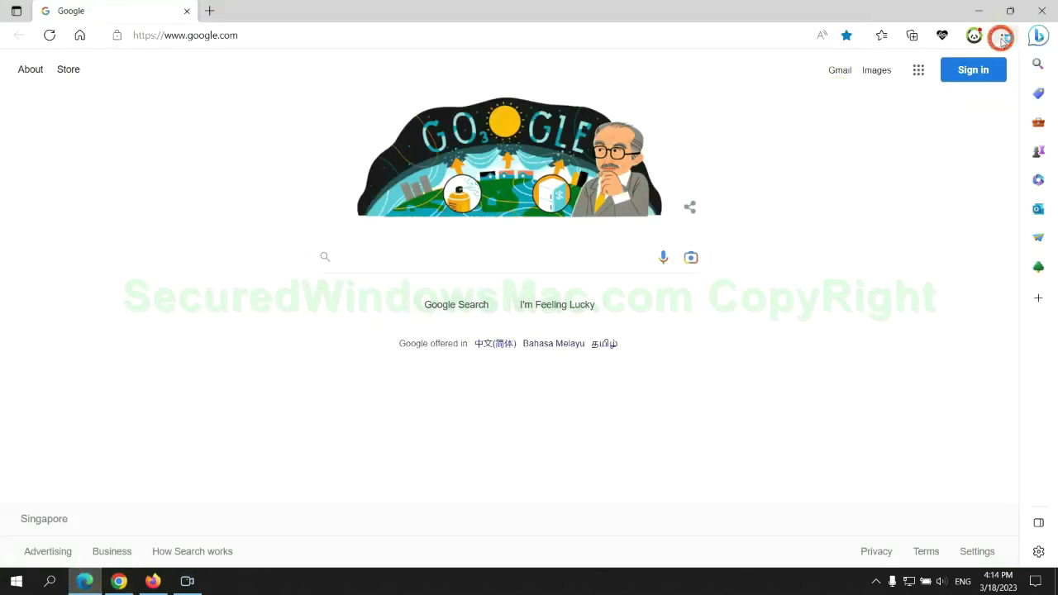
{"action": "left_click", "coordinate": [1002, 37]}
{"action": "left_click", "coordinate": [830, 507]}
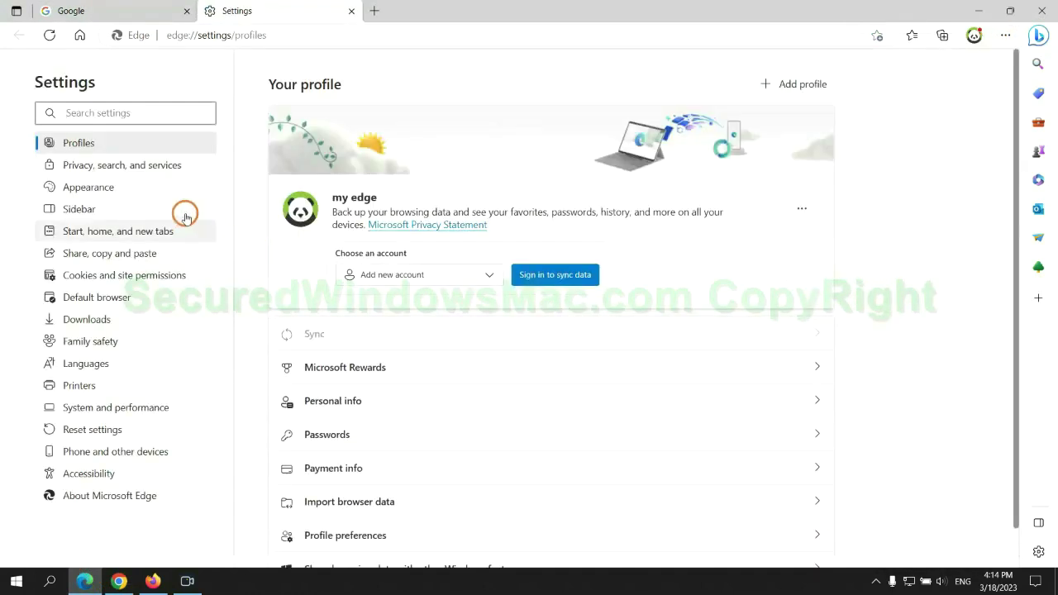
{"action": "left_click", "coordinate": [173, 174]}
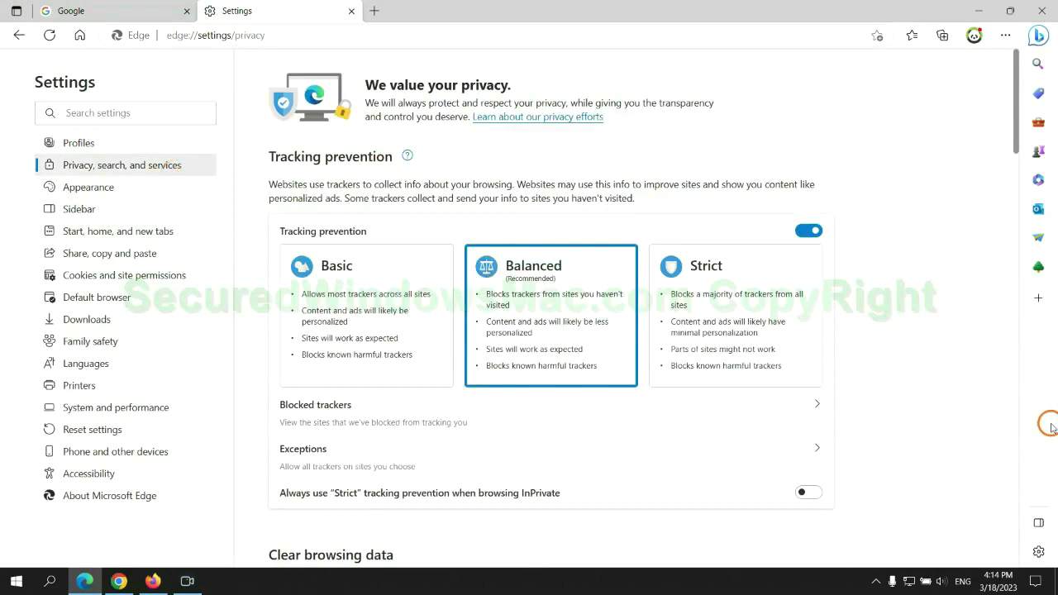
{"action": "scroll", "coordinate": [876, 371], "scroll_direction": "down", "scroll_amount": 3}
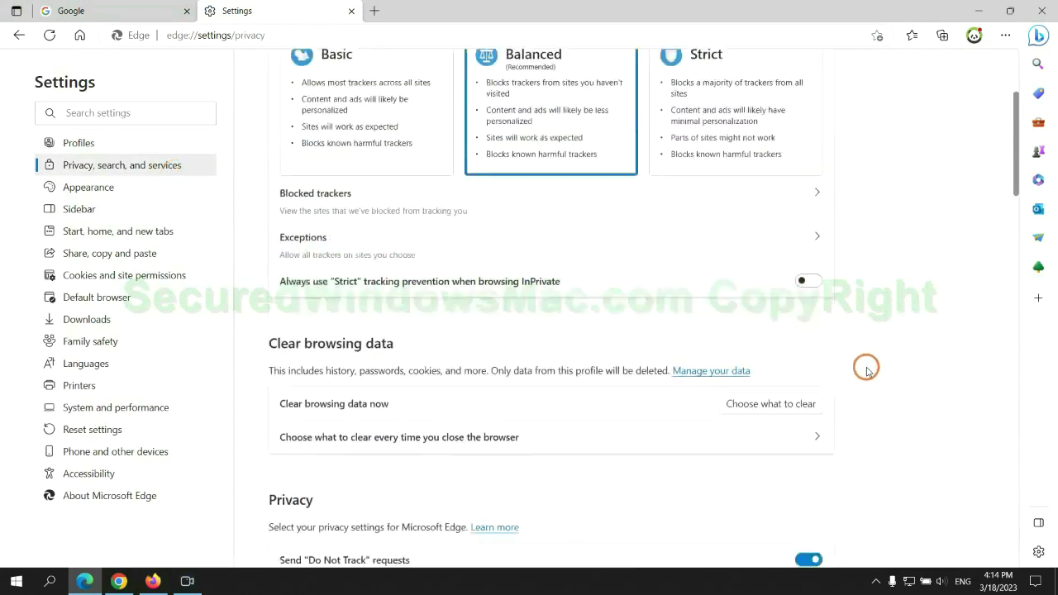
{"action": "left_click", "coordinate": [785, 386]}
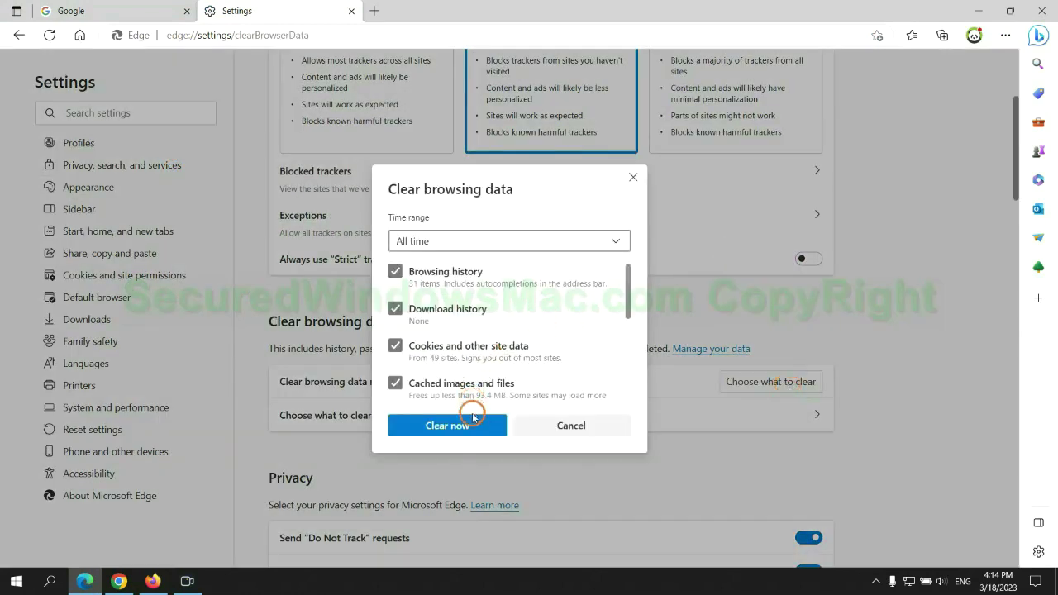
{"action": "left_click", "coordinate": [467, 433]}
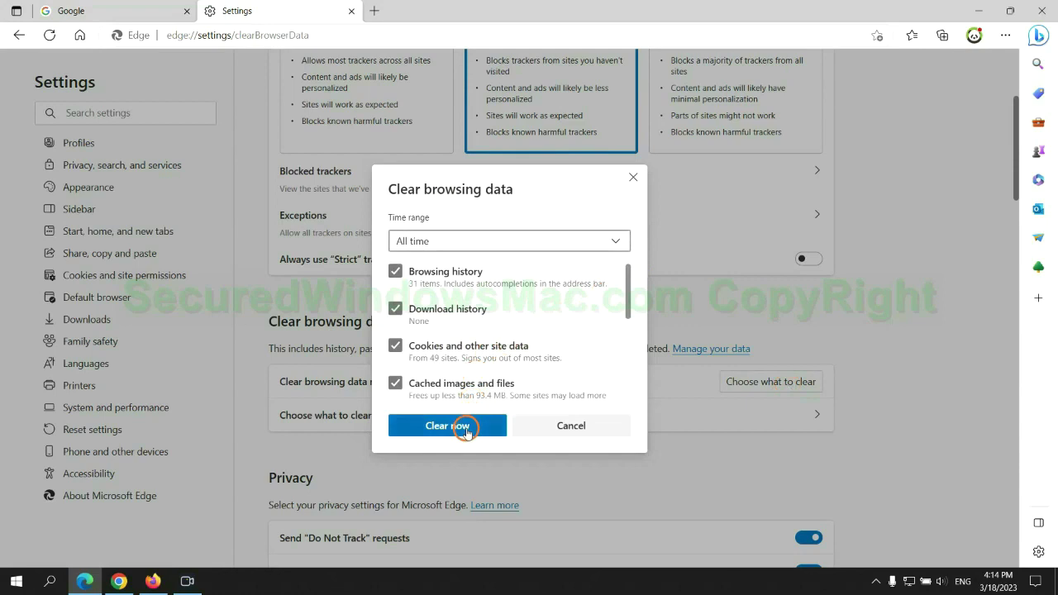
- Switch to Google Chrome, search its settings for "reset", and open the confirmation for restoring settings to their original defaults
{"action": "left_click", "coordinate": [119, 581]}
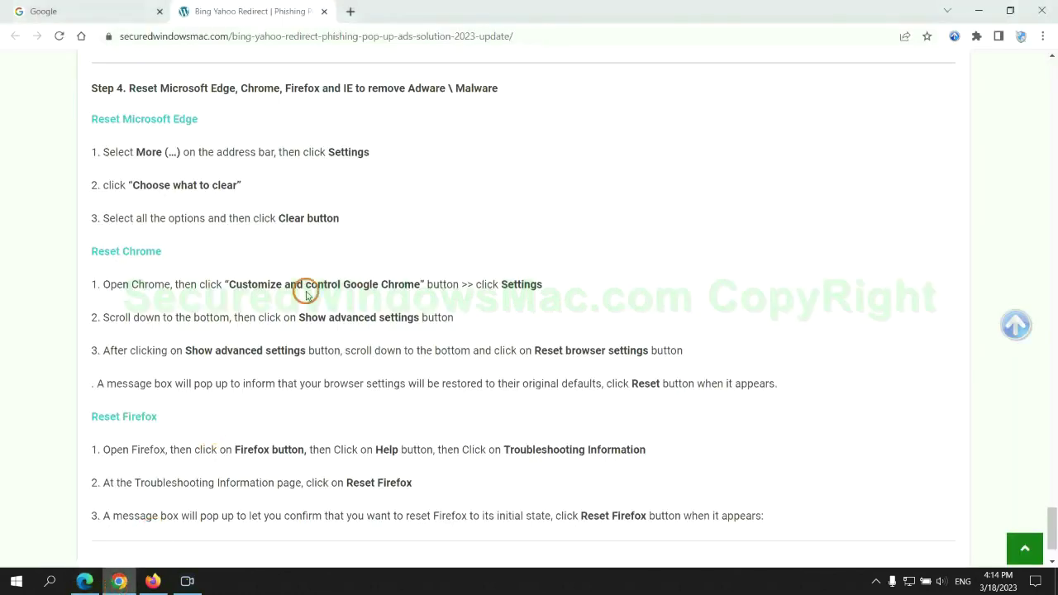
{"action": "left_click", "coordinate": [1042, 37]}
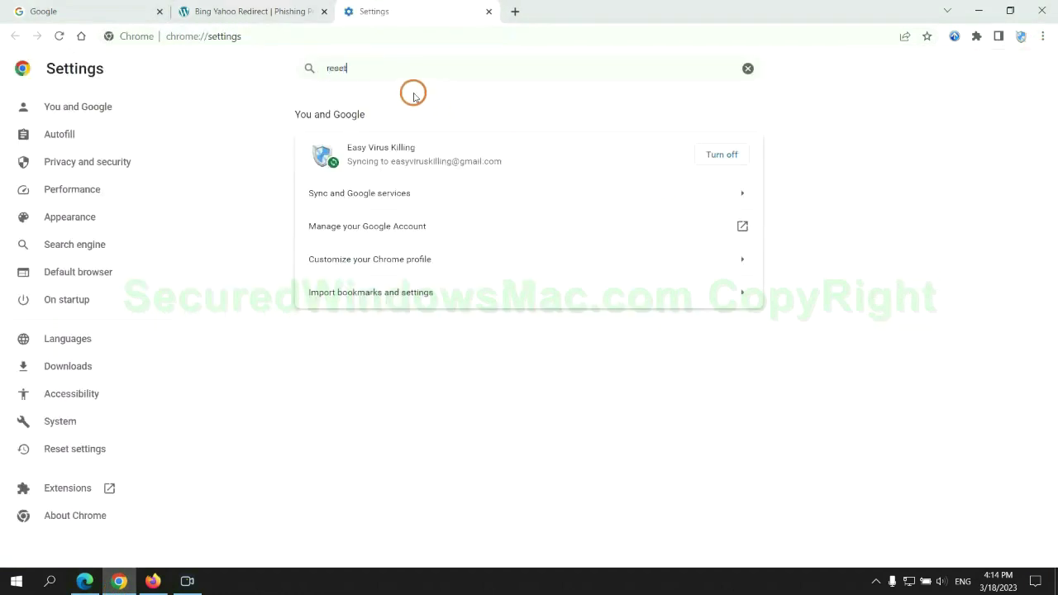
{"action": "type", "text": "reset"}
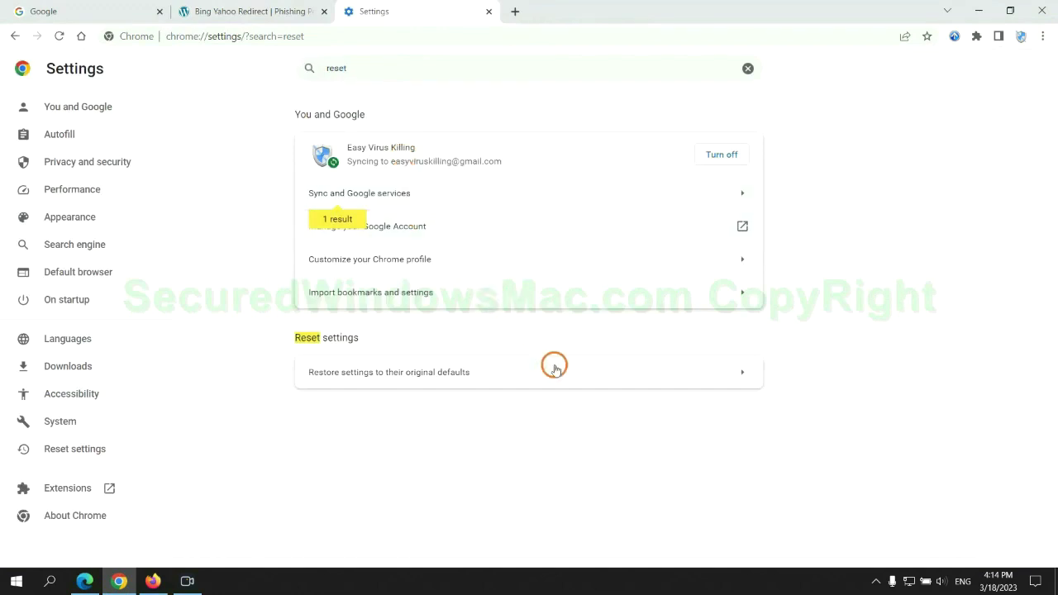
{"action": "left_click", "coordinate": [553, 368]}
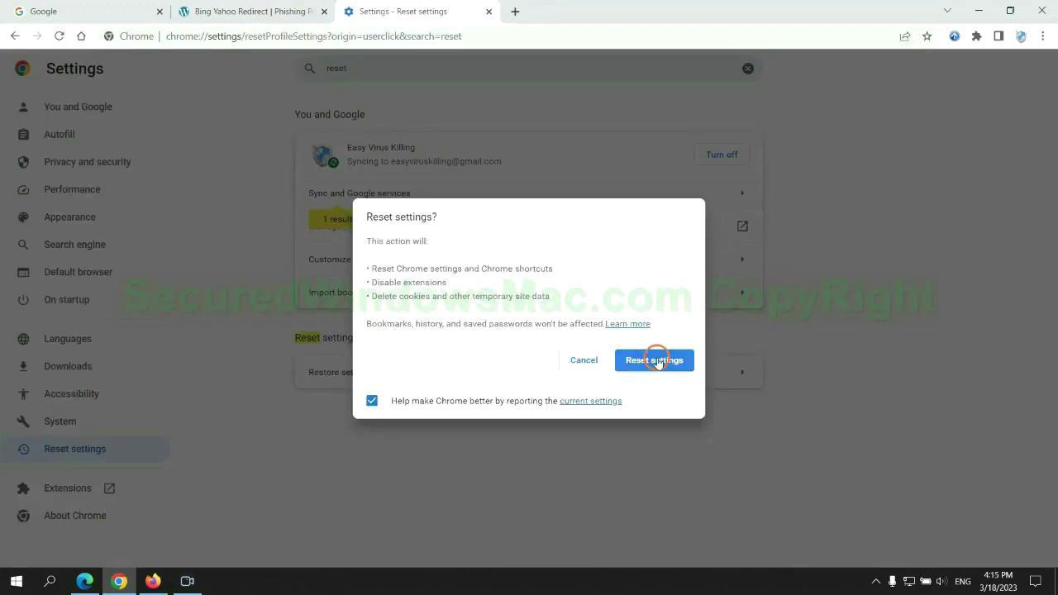
- Switch to Firefox, bring up the Refresh Firefox confirmation from the Troubleshooting Information page, and return to Google Chrome
{"action": "left_click", "coordinate": [151, 570]}
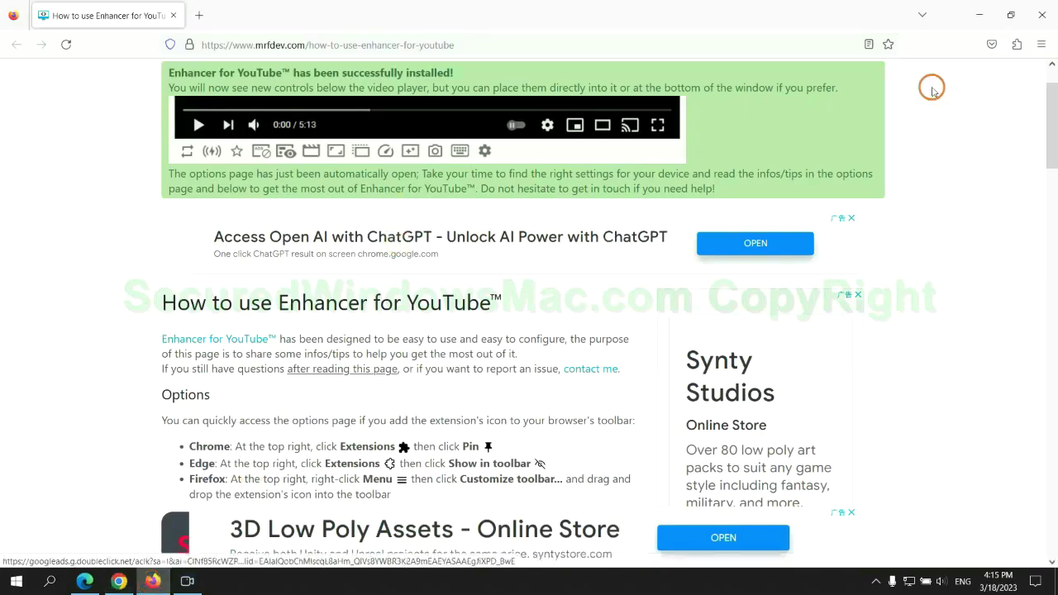
{"action": "left_click", "coordinate": [1039, 45]}
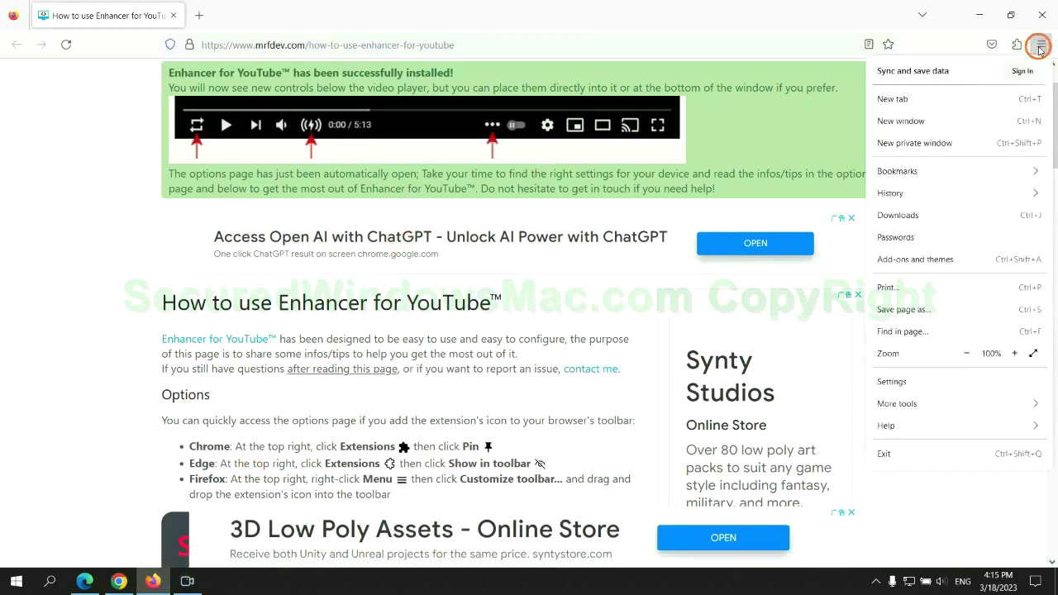
{"action": "left_click", "coordinate": [895, 425]}
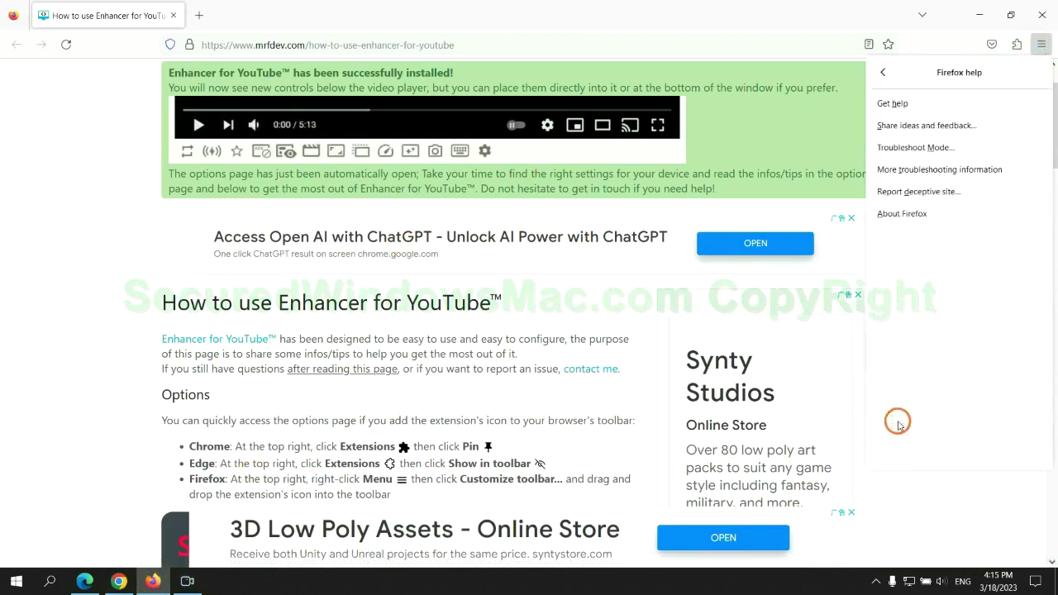
{"action": "left_click", "coordinate": [942, 168]}
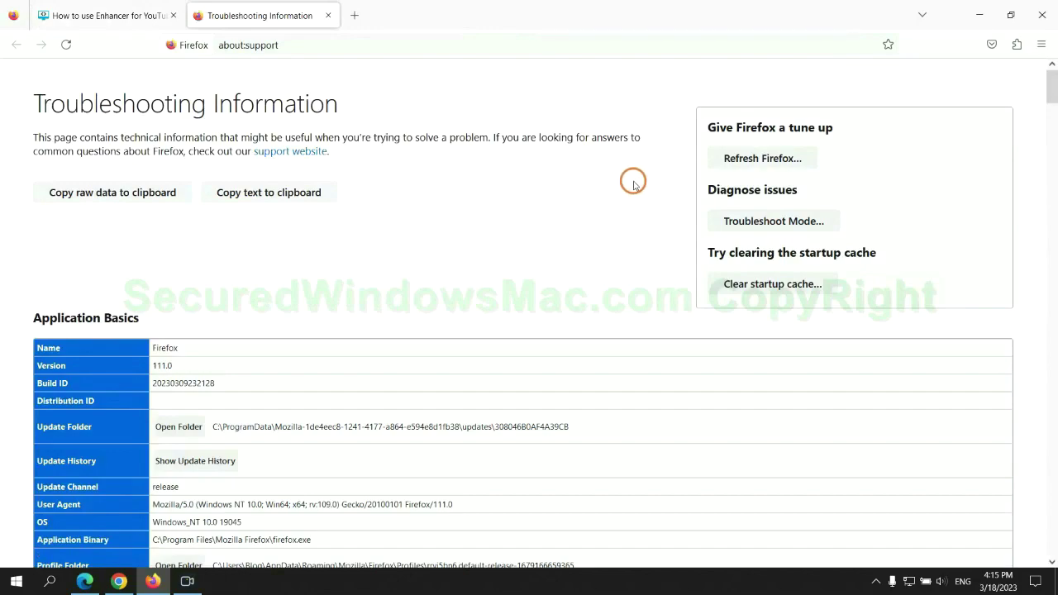
{"action": "left_click", "coordinate": [727, 157]}
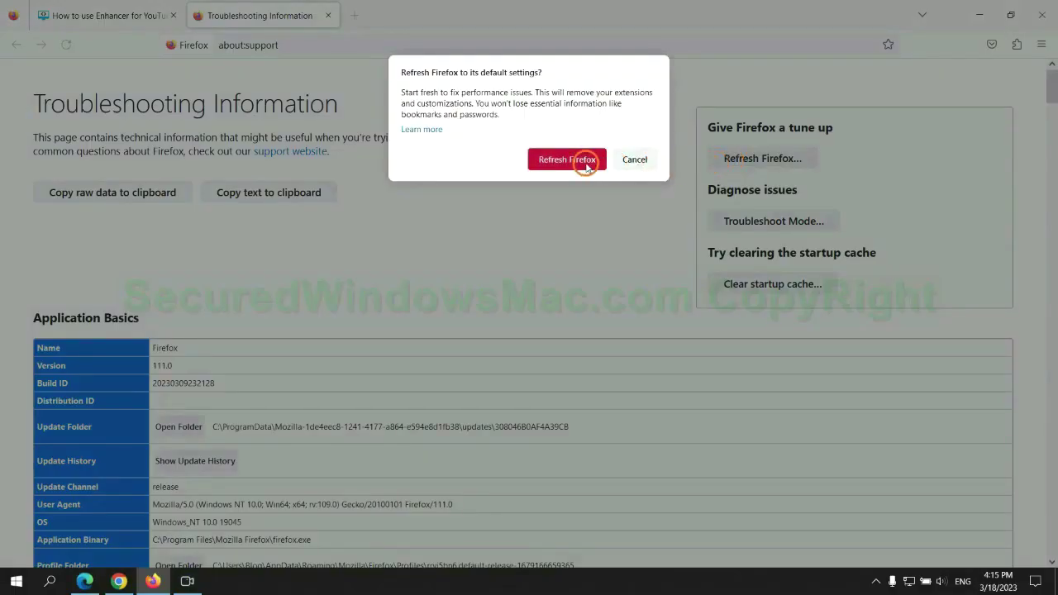
{"action": "left_click", "coordinate": [119, 581]}
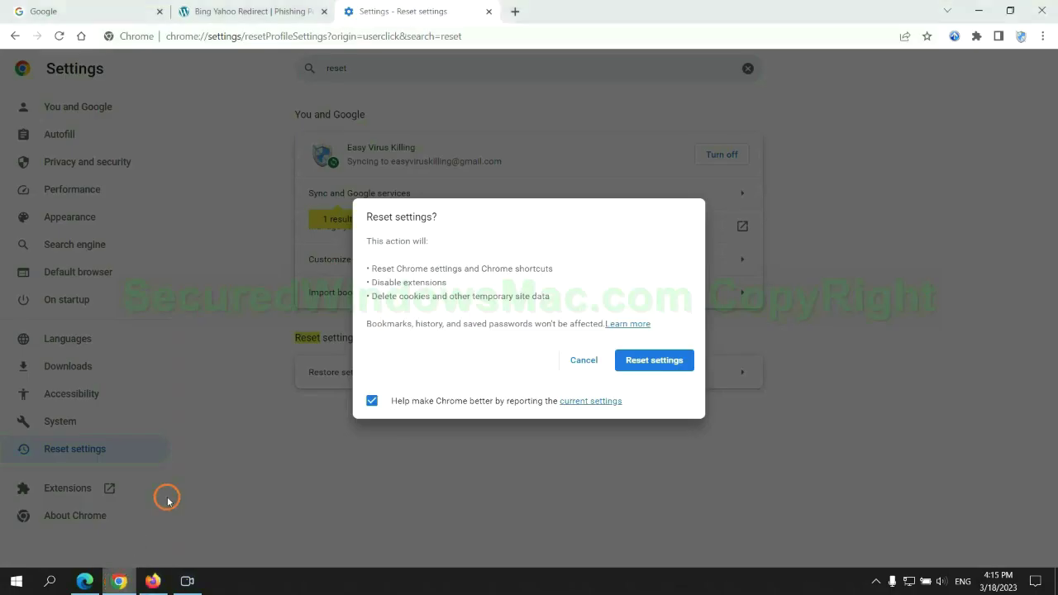